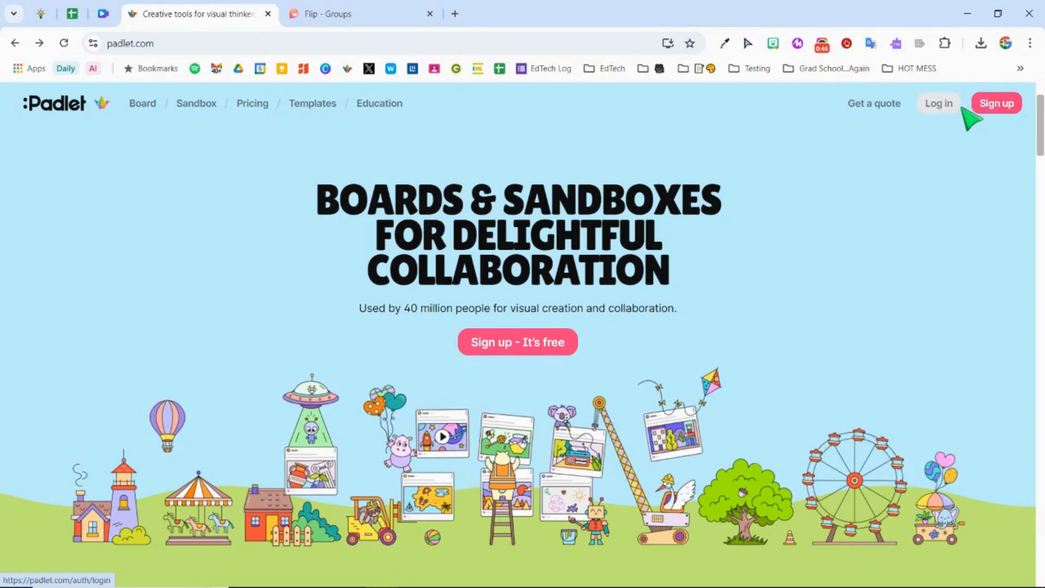
Step: Log in to Padlet with the Google account and look over the dashboard's folders
click(947, 109)
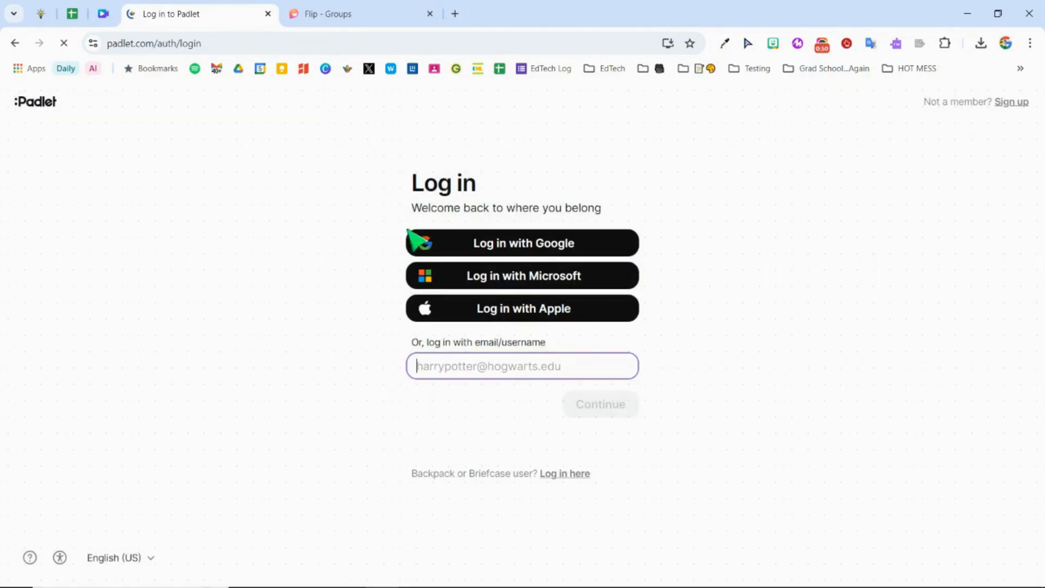
click(512, 248)
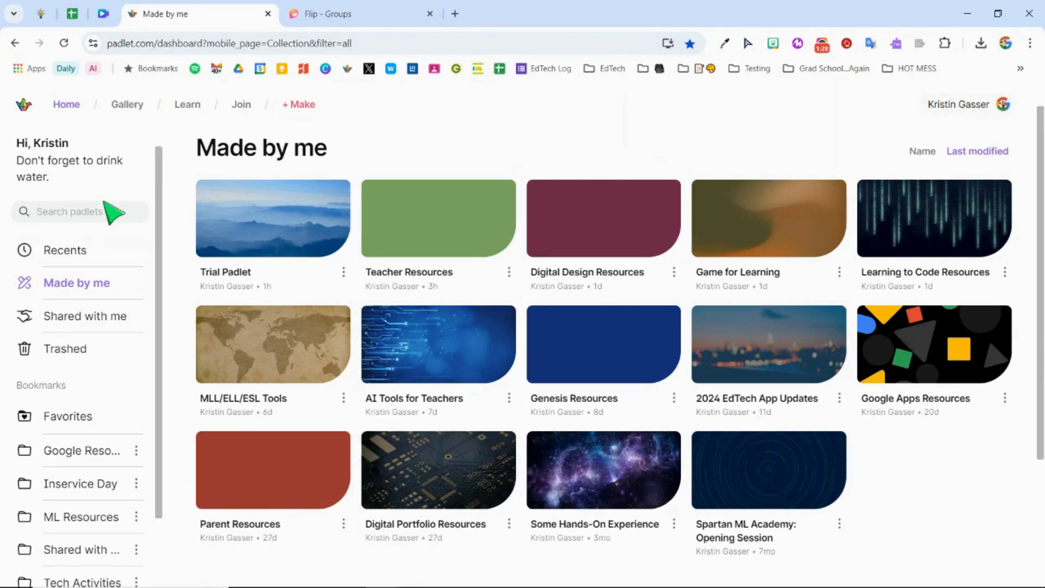
scroll(110, 234, down, 2)
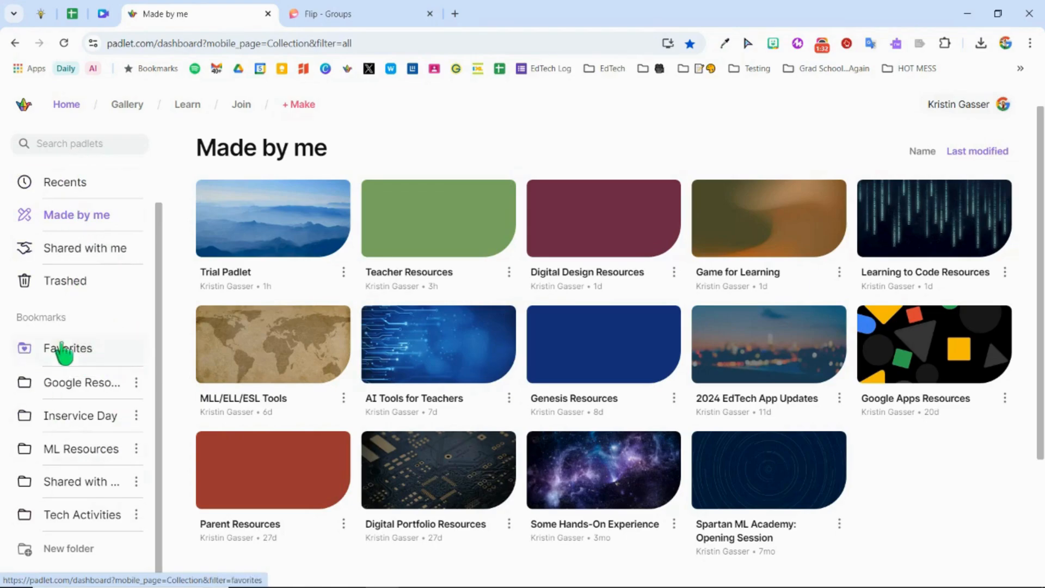
scroll(129, 273, up, 2)
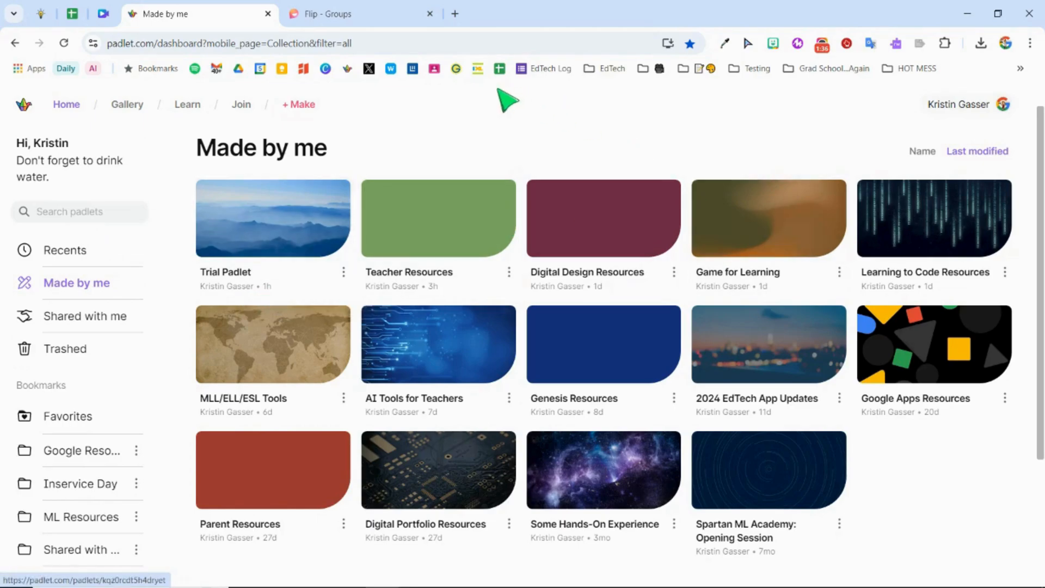
Step: Start making a new padlet from a blank board after looking through the available recipes
click(303, 106)
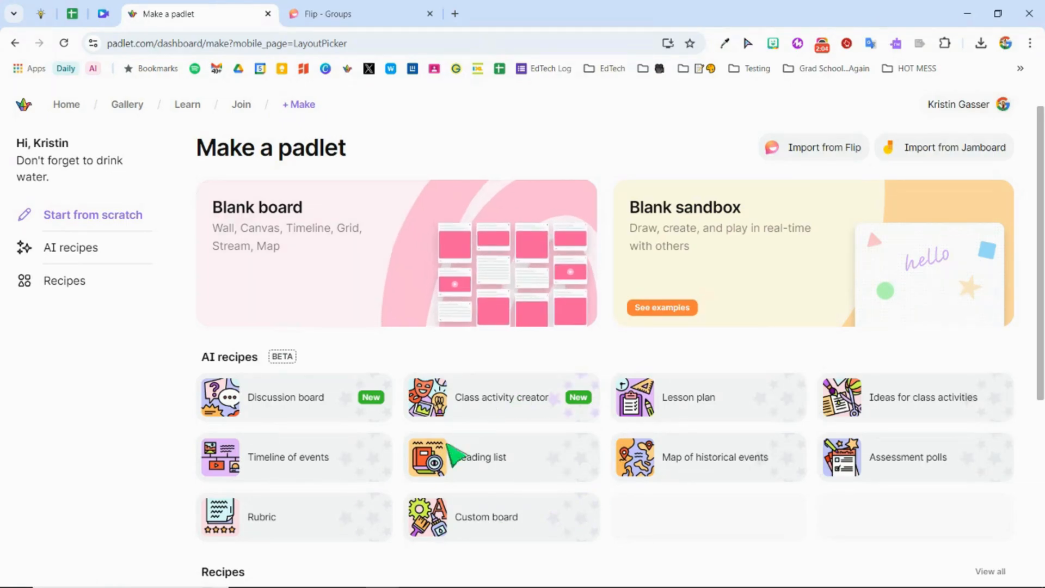
scroll(760, 553, down, 2)
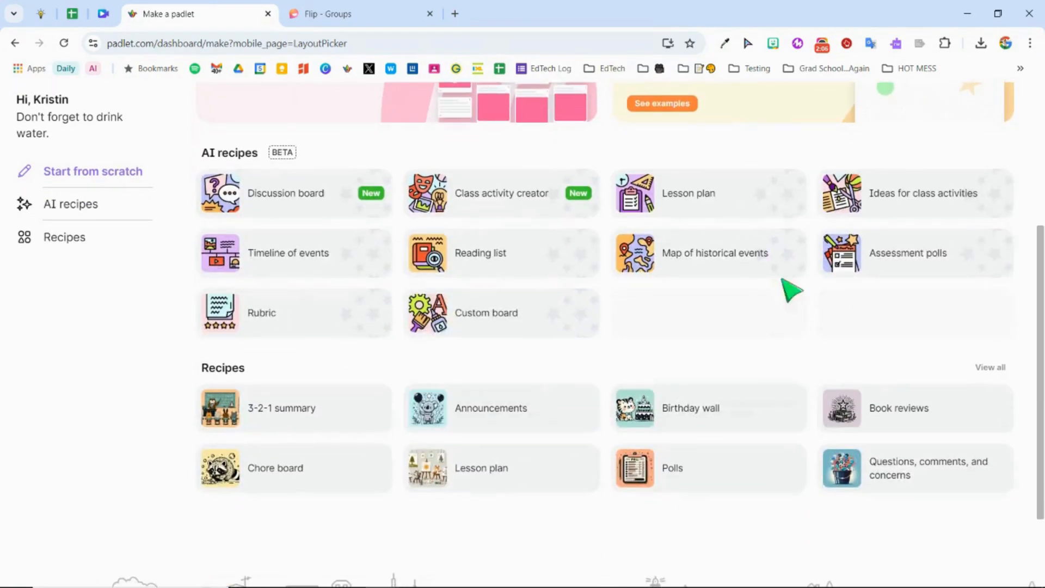
scroll(405, 348, up, 2)
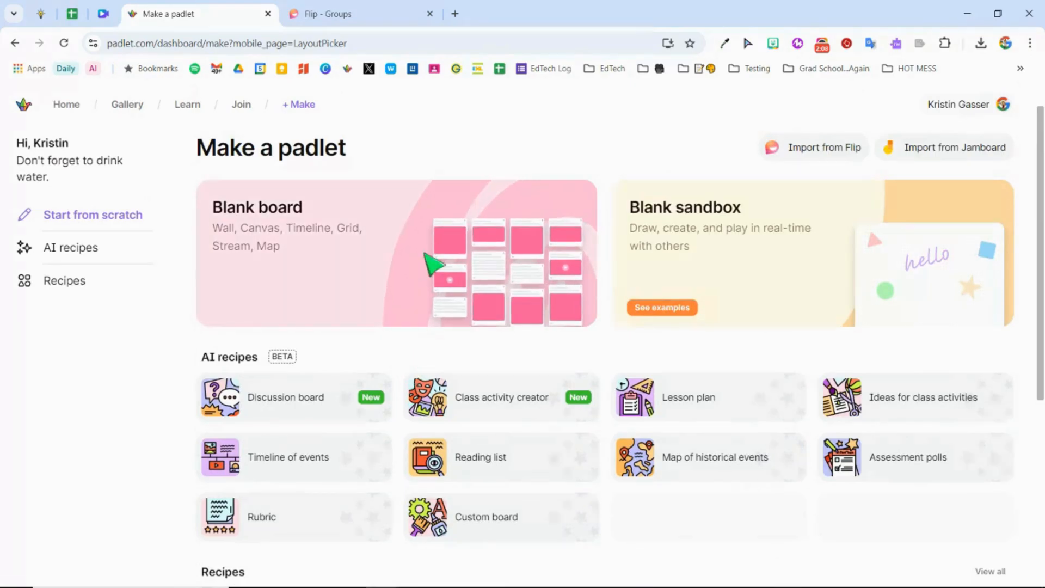
click(426, 257)
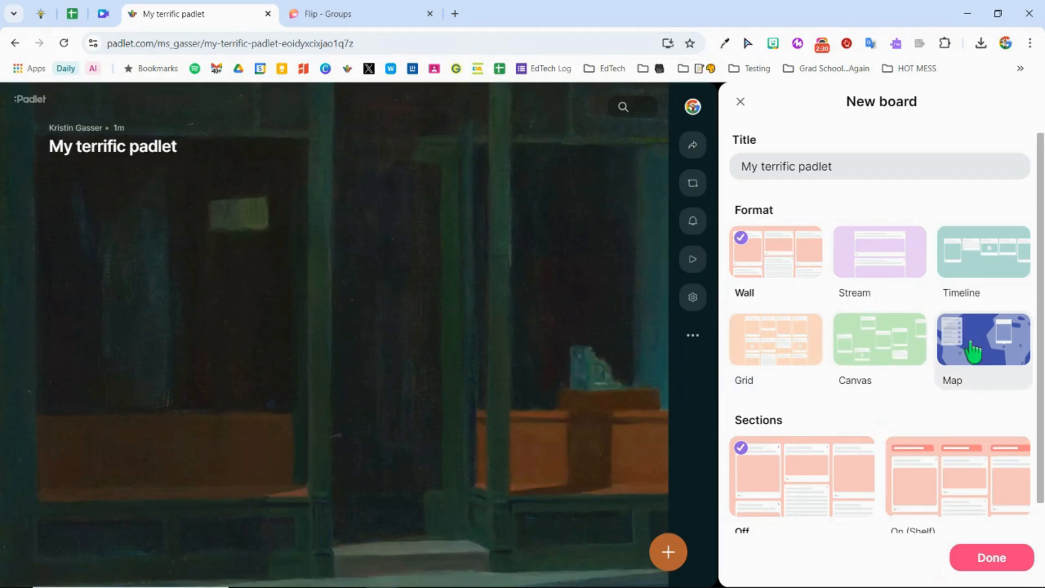
Step: Title the new board "Demo Padlet" and finish its initial setup
scroll(847, 403, down, 1)
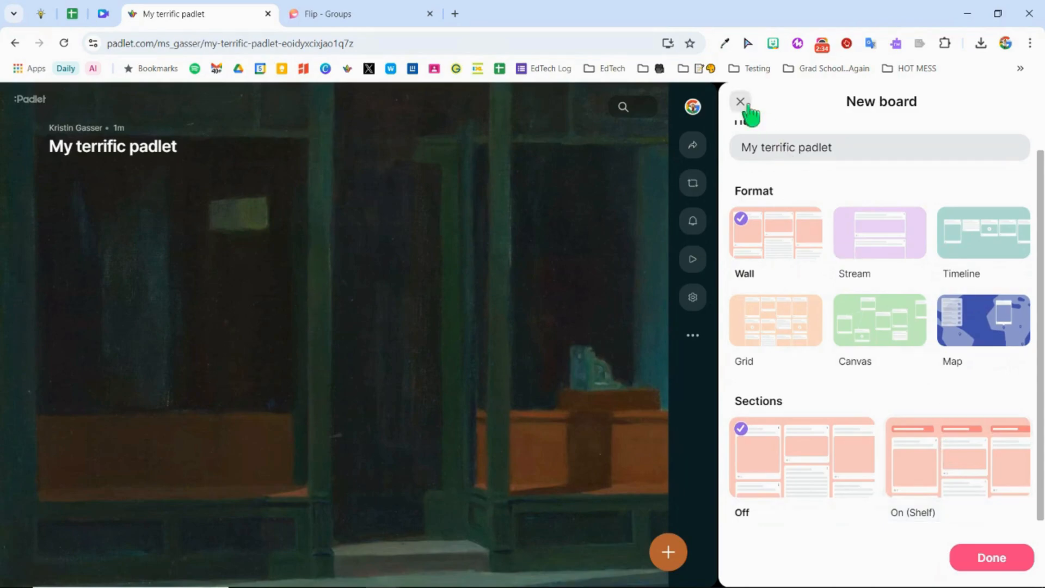
drag(839, 147, 727, 159)
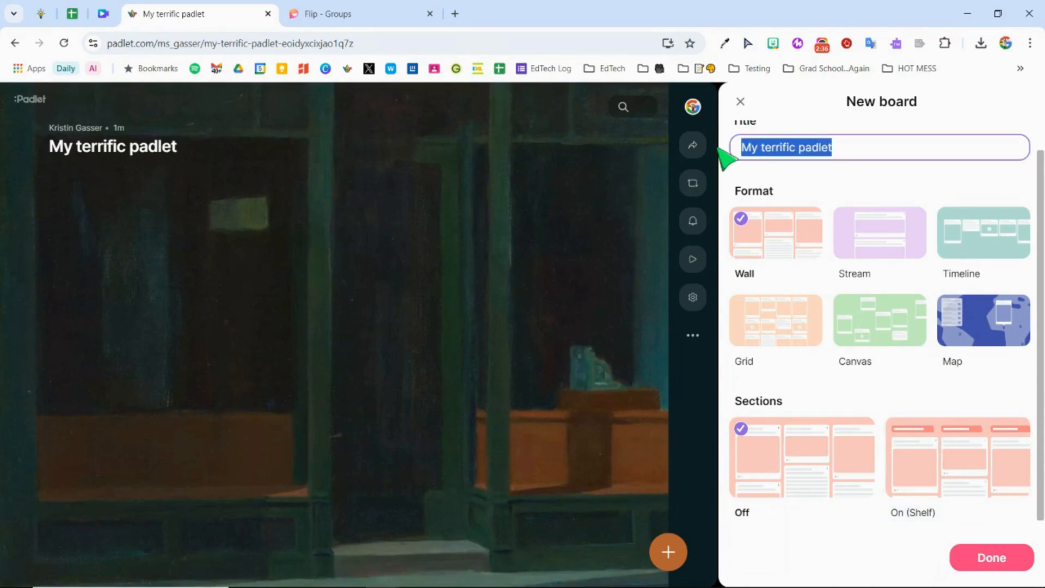
text(Demo Pa)
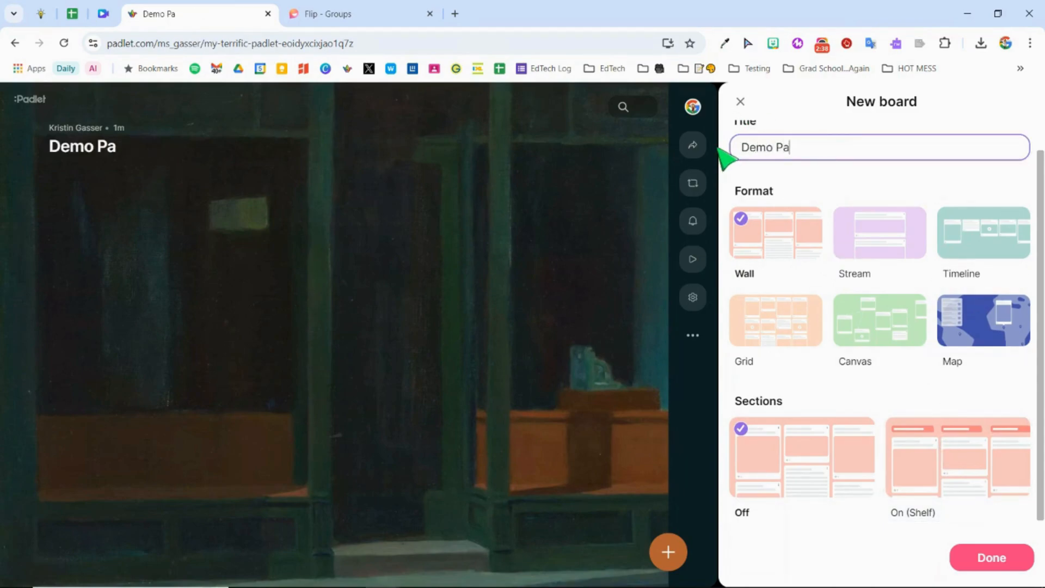
text(dlet)
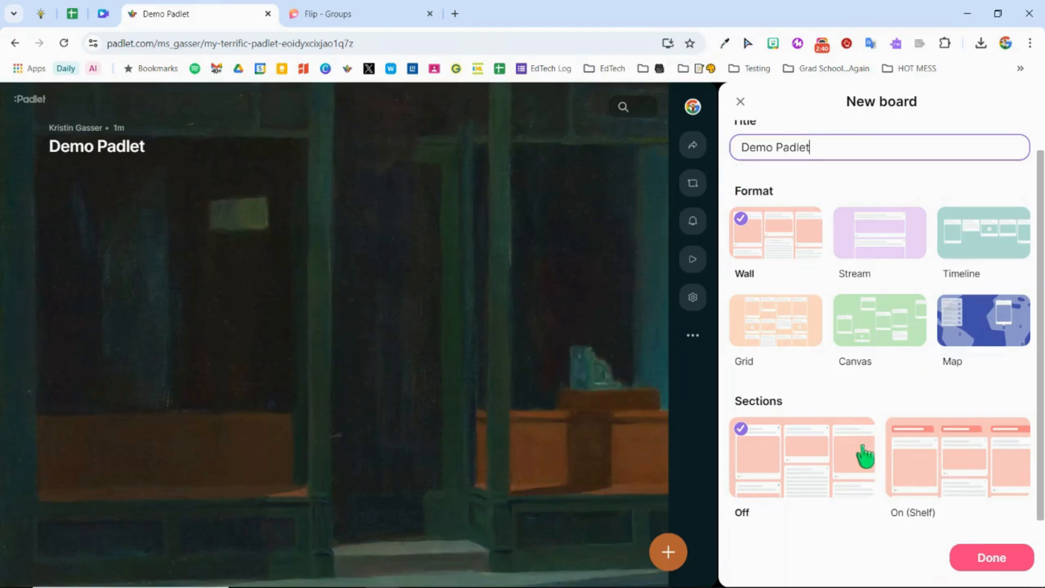
scroll(956, 430, up, 1)
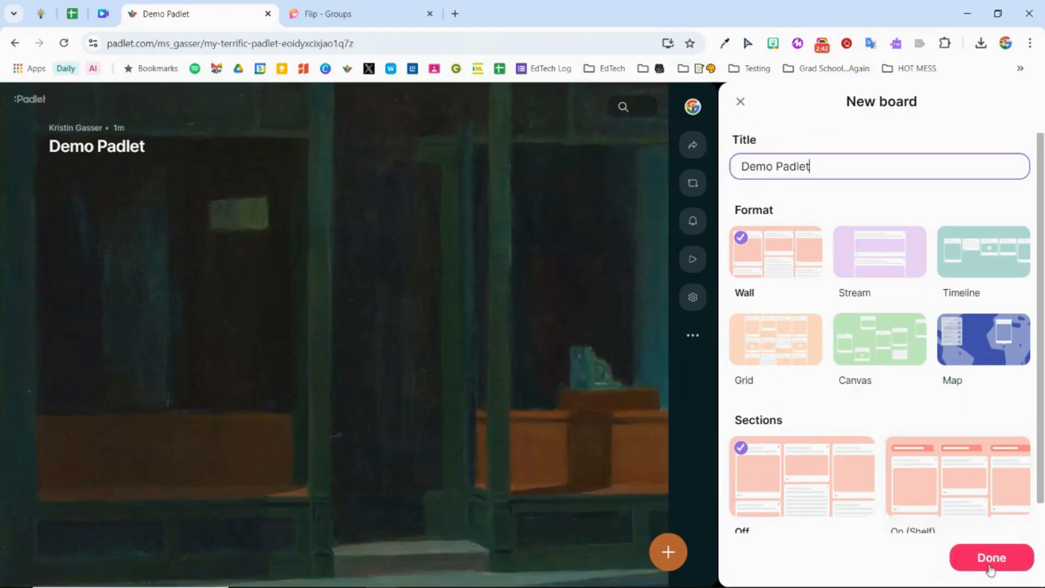
click(985, 560)
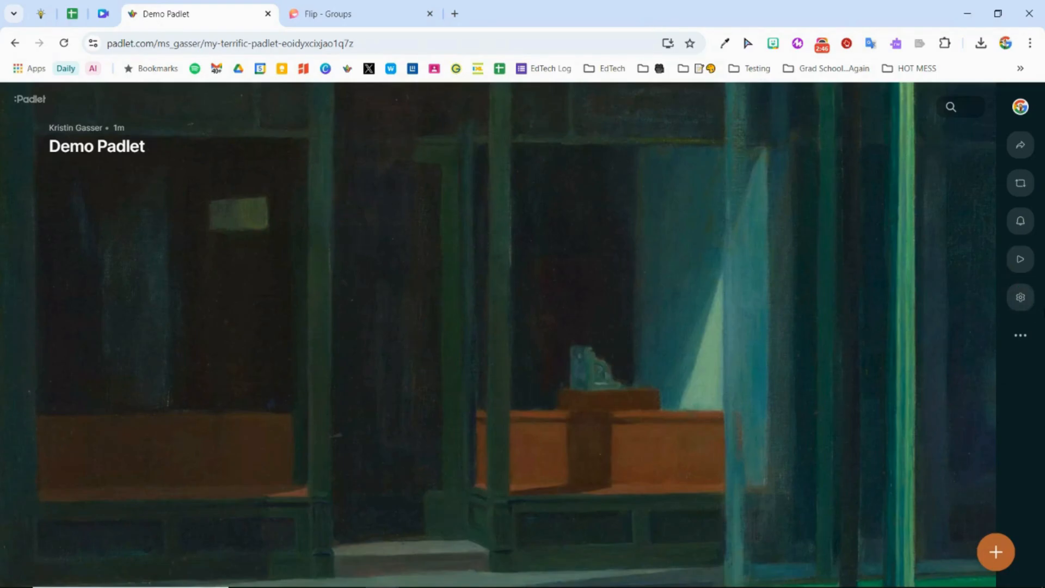
Step: In the board's settings, set the heading icon to the grinning face emoji and save it
click(1021, 297)
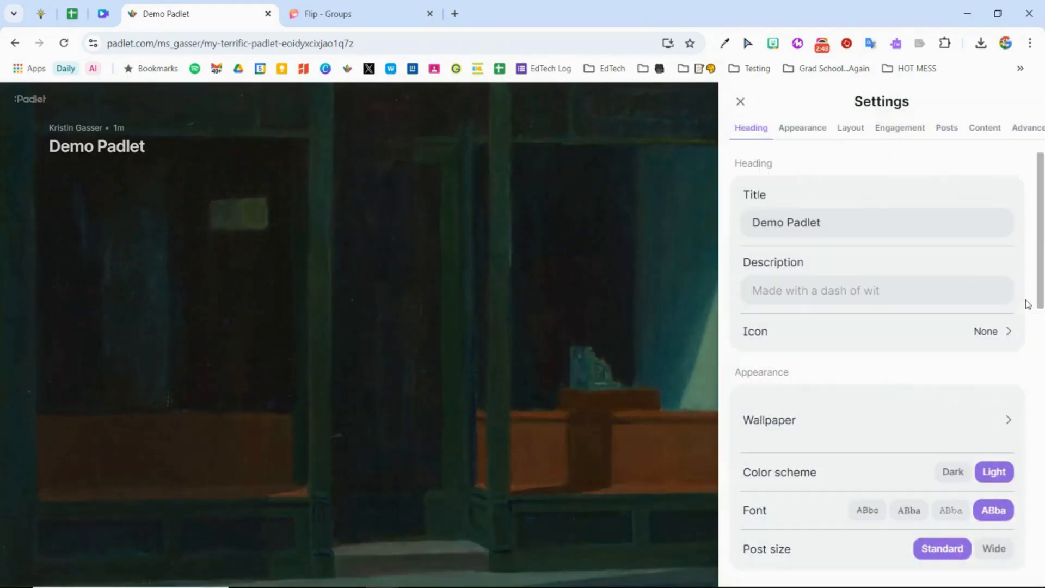
click(795, 286)
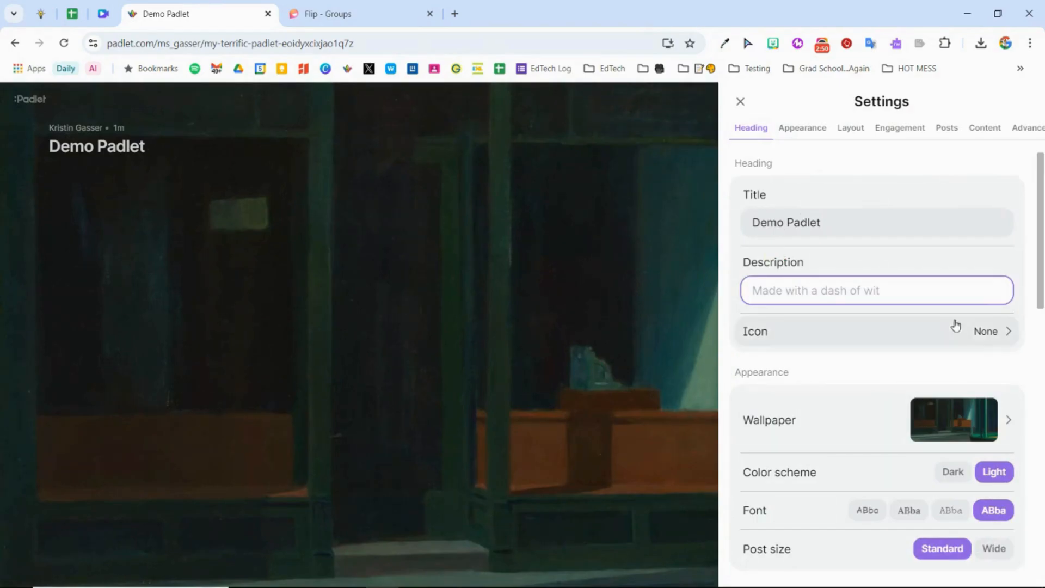
click(992, 338)
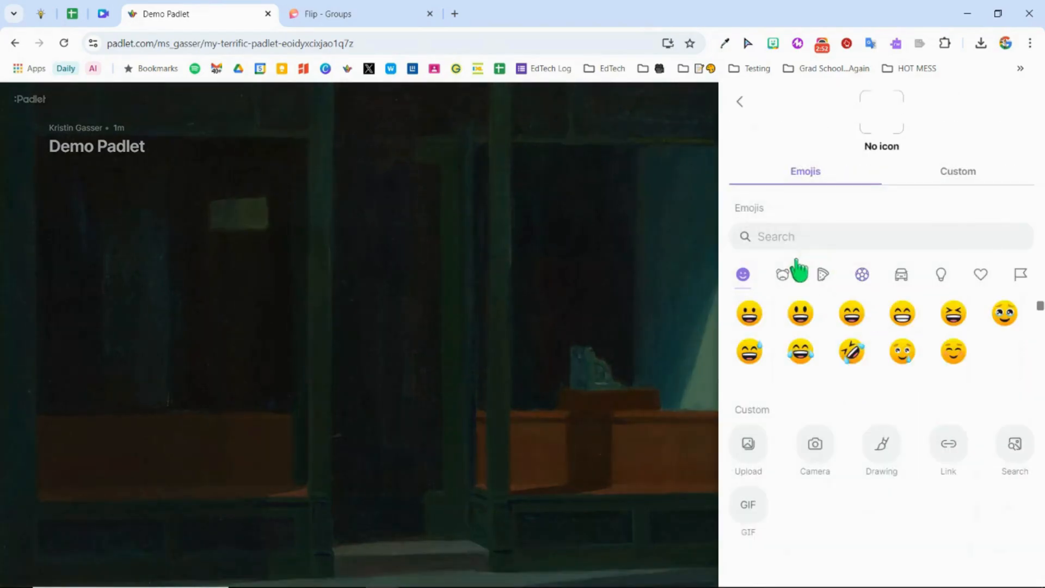
click(749, 313)
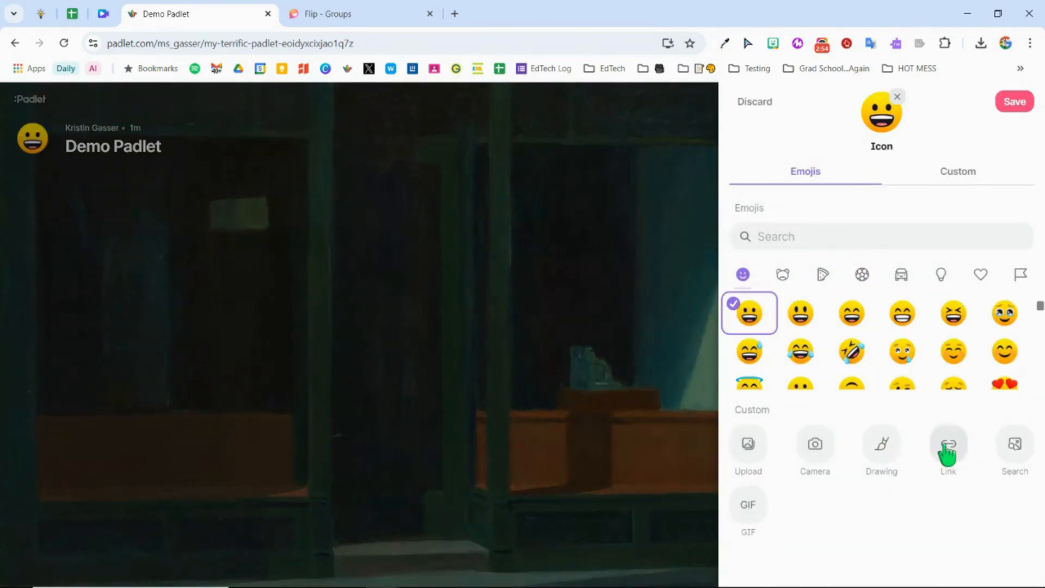
click(1016, 105)
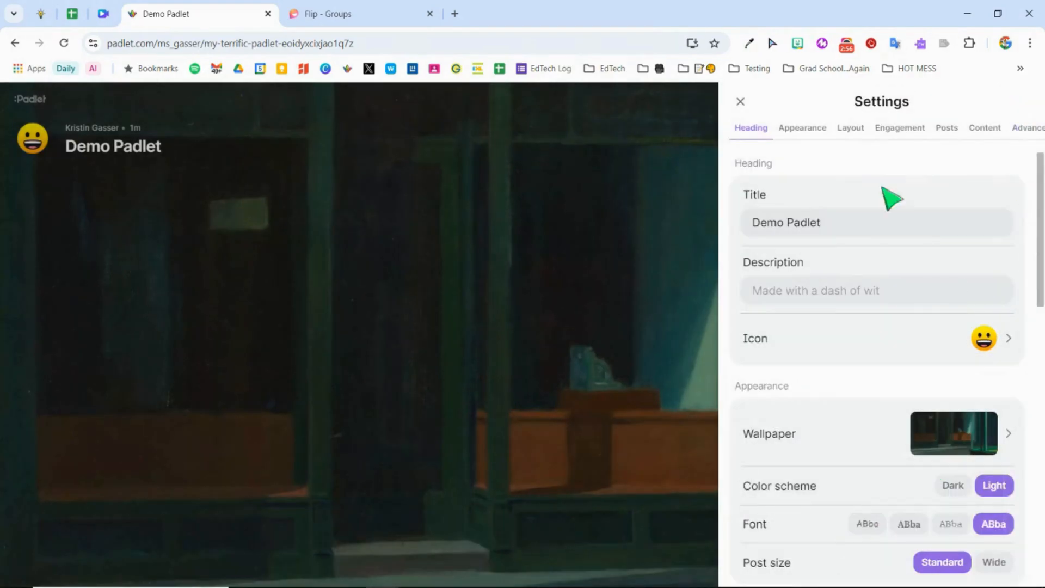
Step: Browse the wallpaper categories, set the board's wallpaper to the orange maple leaf design and save it
click(860, 434)
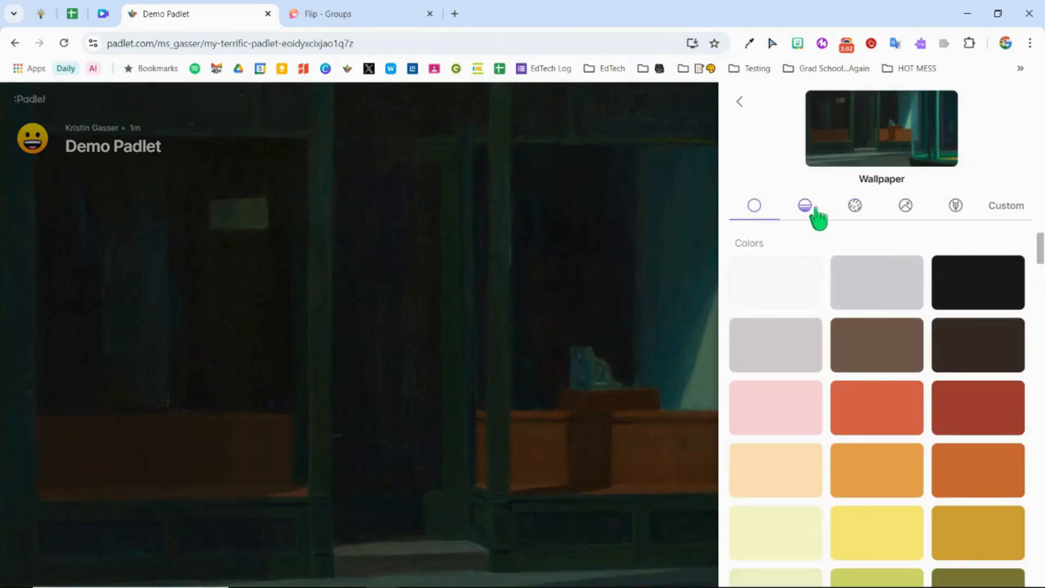
click(807, 209)
click(858, 215)
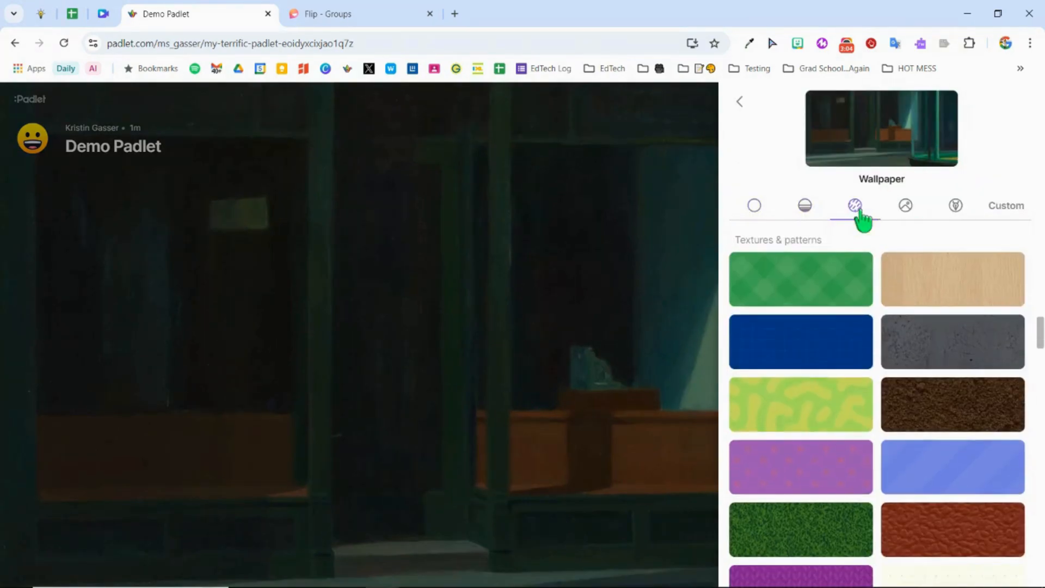
click(915, 216)
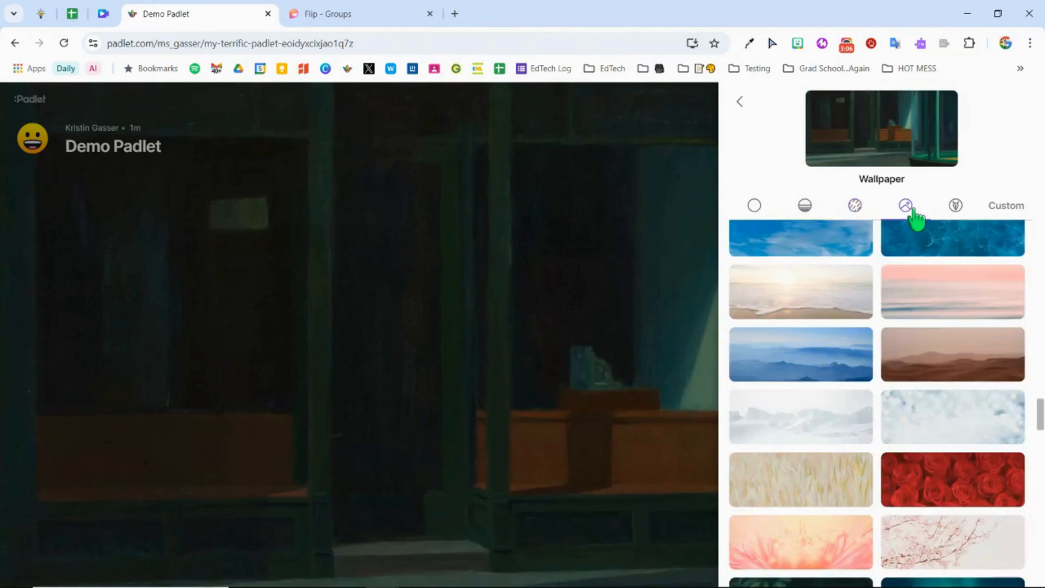
click(961, 210)
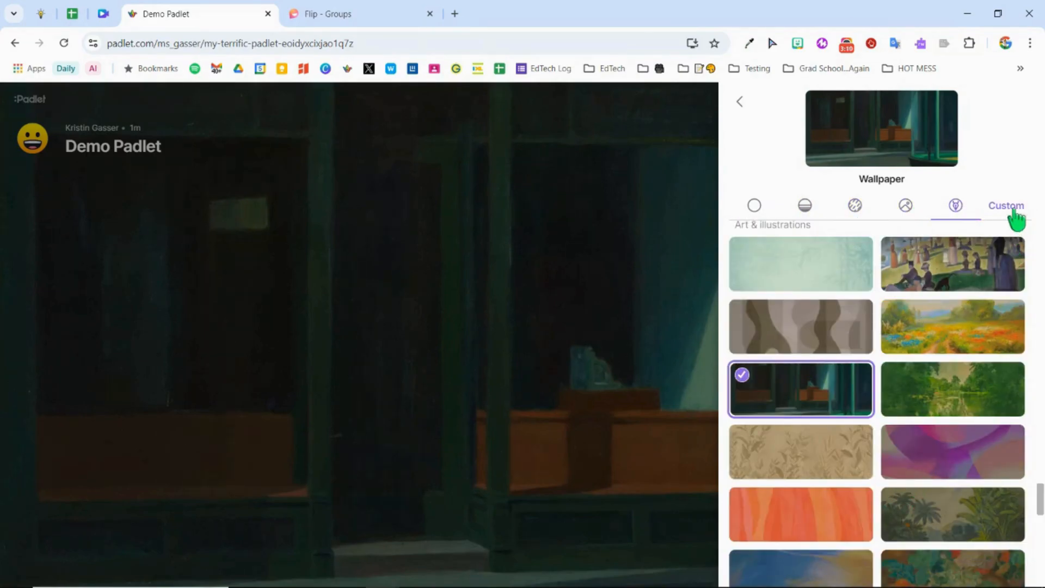
click(1015, 210)
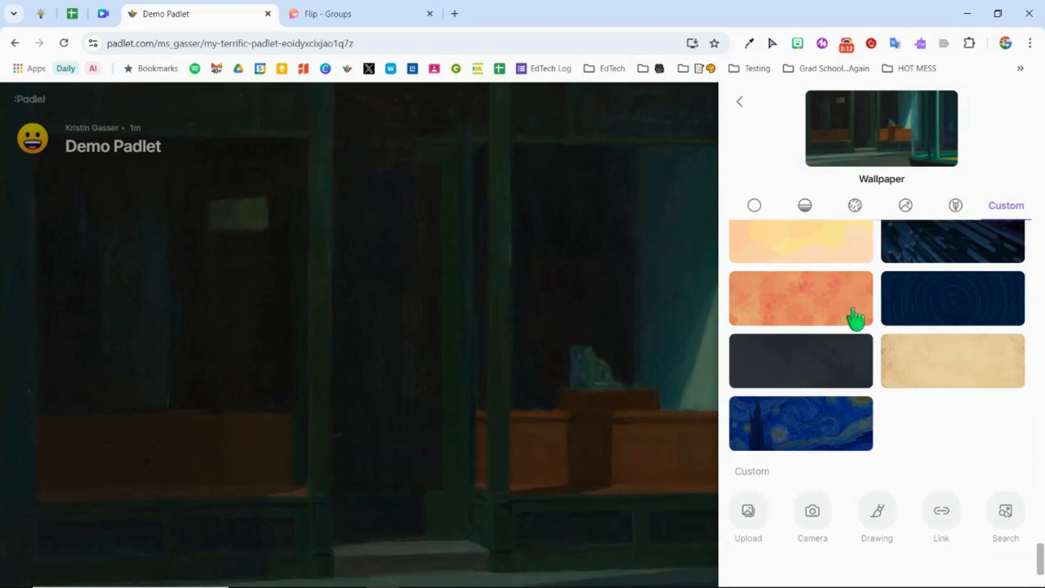
click(843, 313)
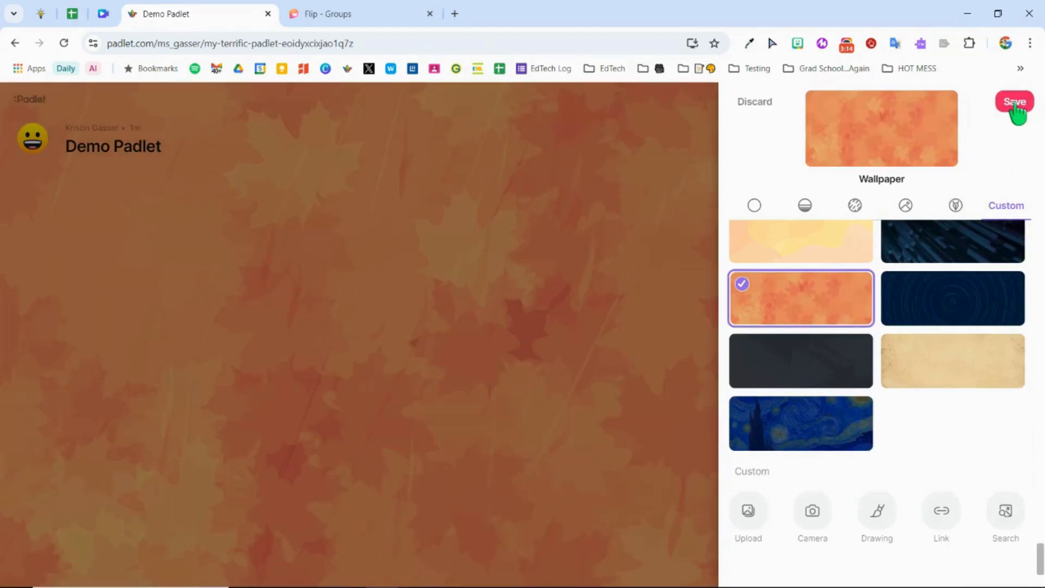
click(1015, 104)
Step: Turn on grouping of posts by section in the board's layout settings
scroll(782, 509, down, 3)
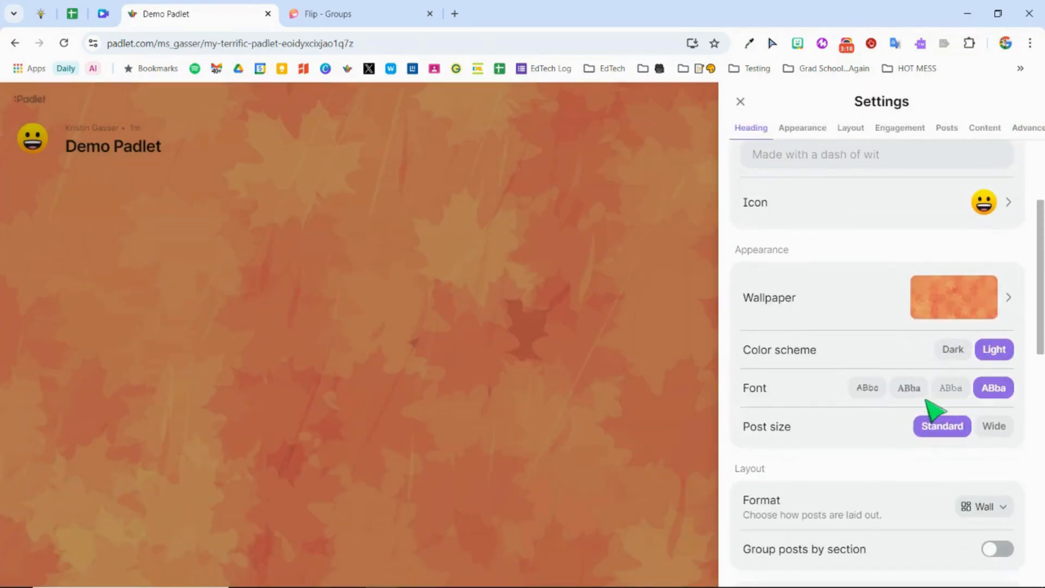
scroll(822, 496, down, 3)
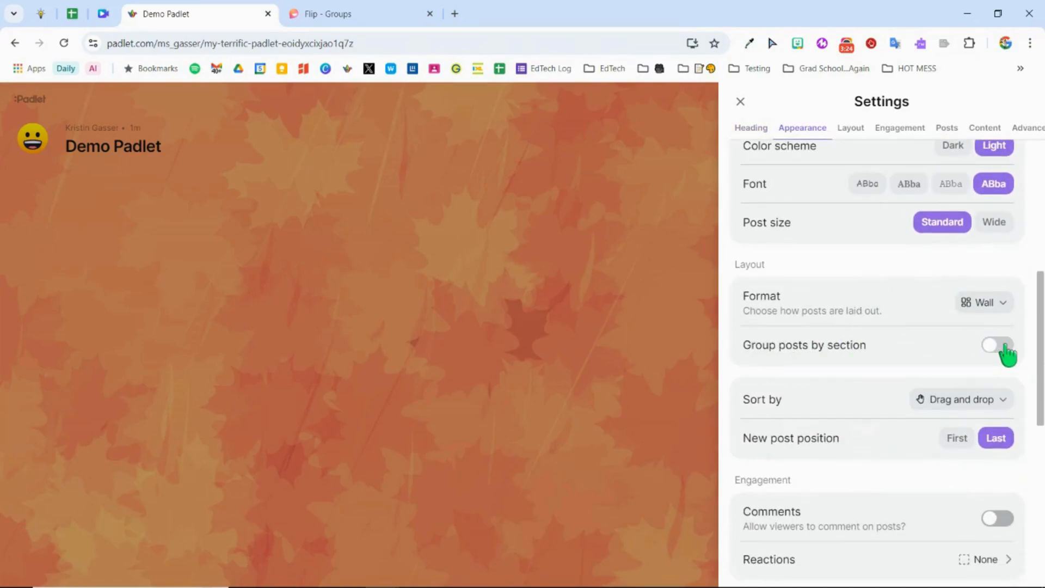
click(1000, 345)
Step: Allow viewers to comment on posts and review the available reaction types
scroll(835, 333, down, 2)
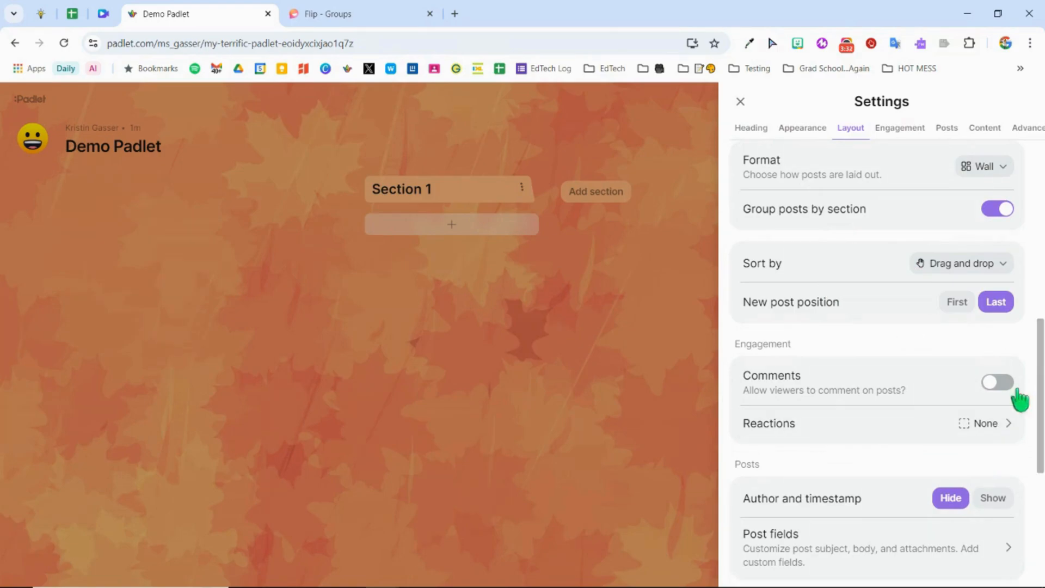
click(1009, 382)
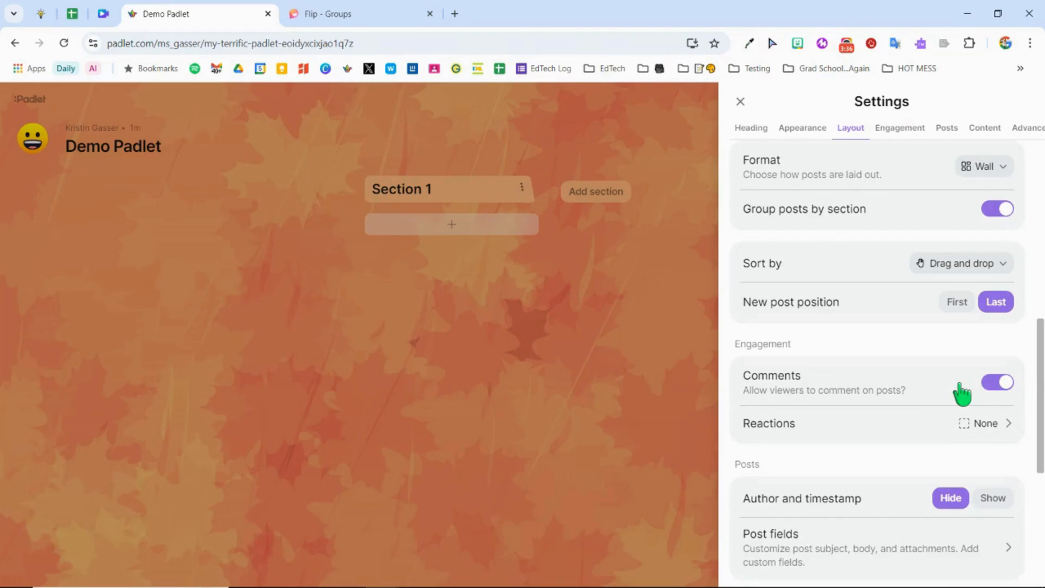
click(1008, 426)
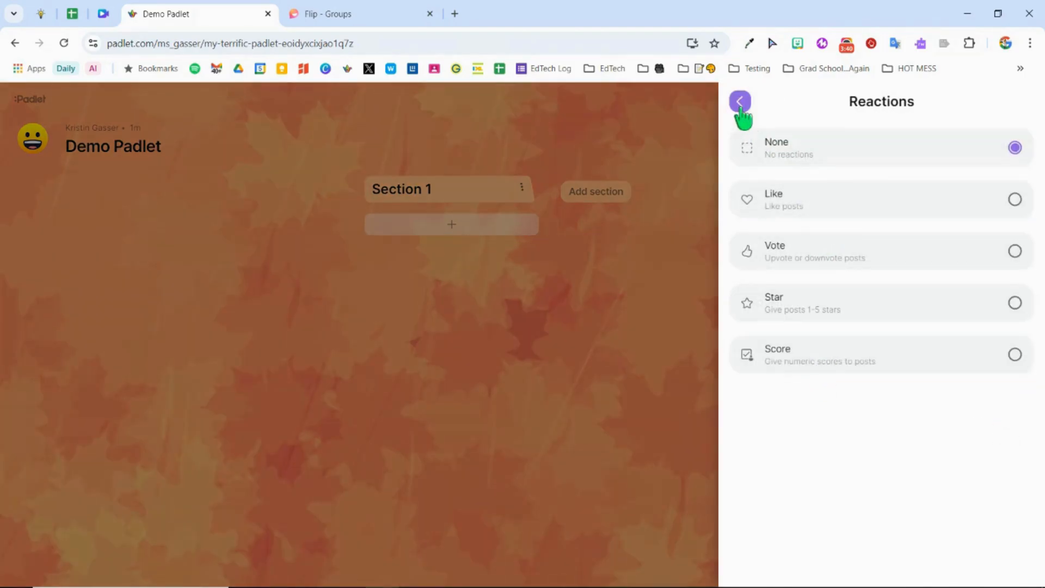
click(740, 104)
Step: Show the author and timestamp on posts and set content moderation to Auto
scroll(803, 467, down, 3)
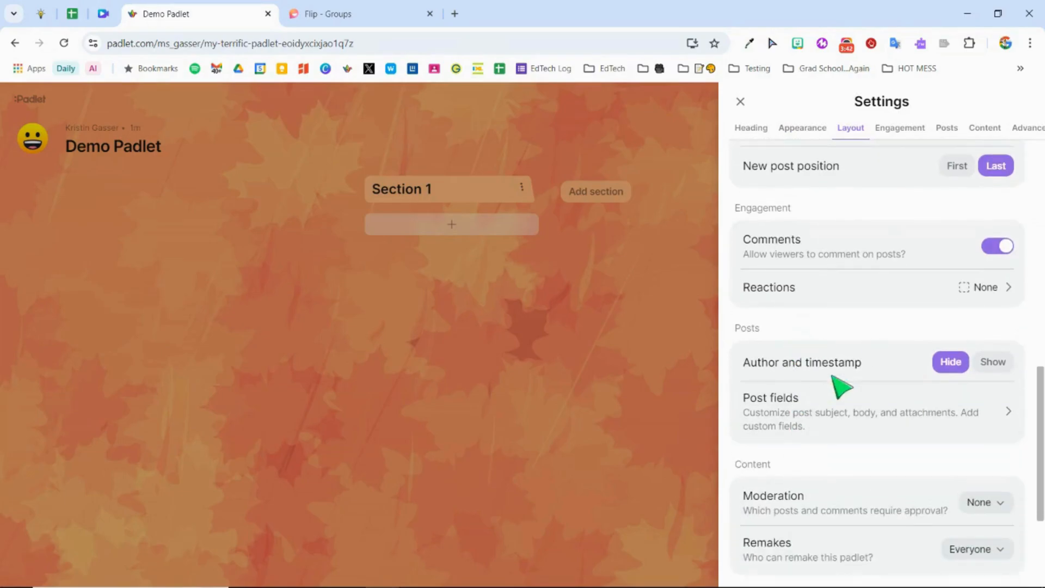
click(992, 363)
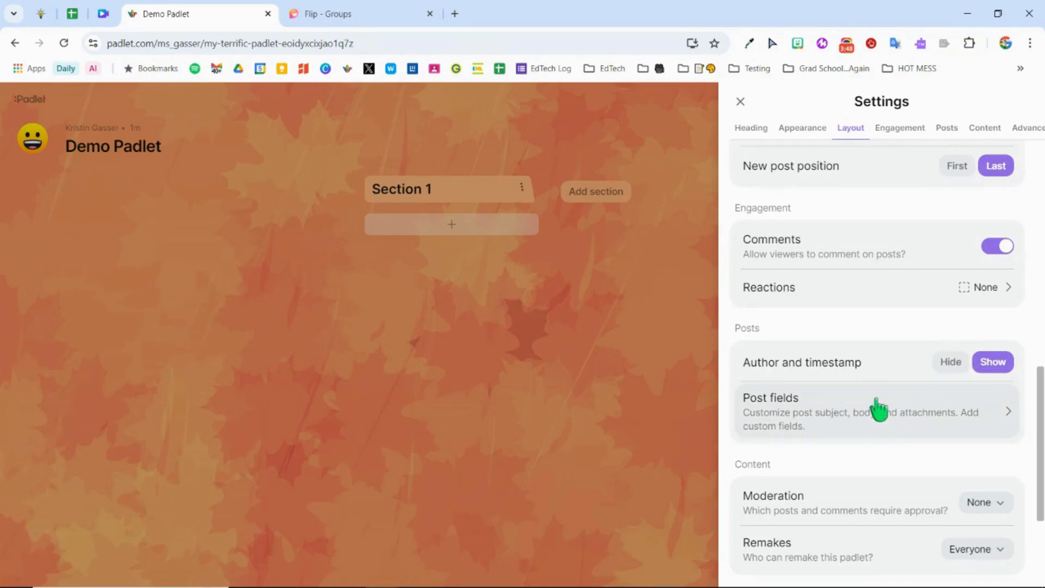
scroll(872, 424, down, 3)
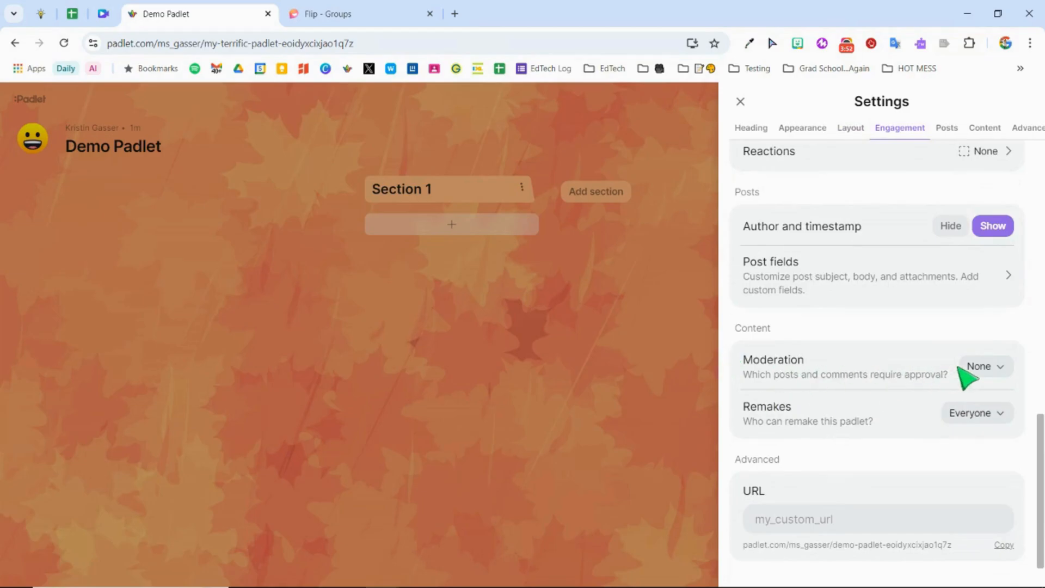
click(986, 367)
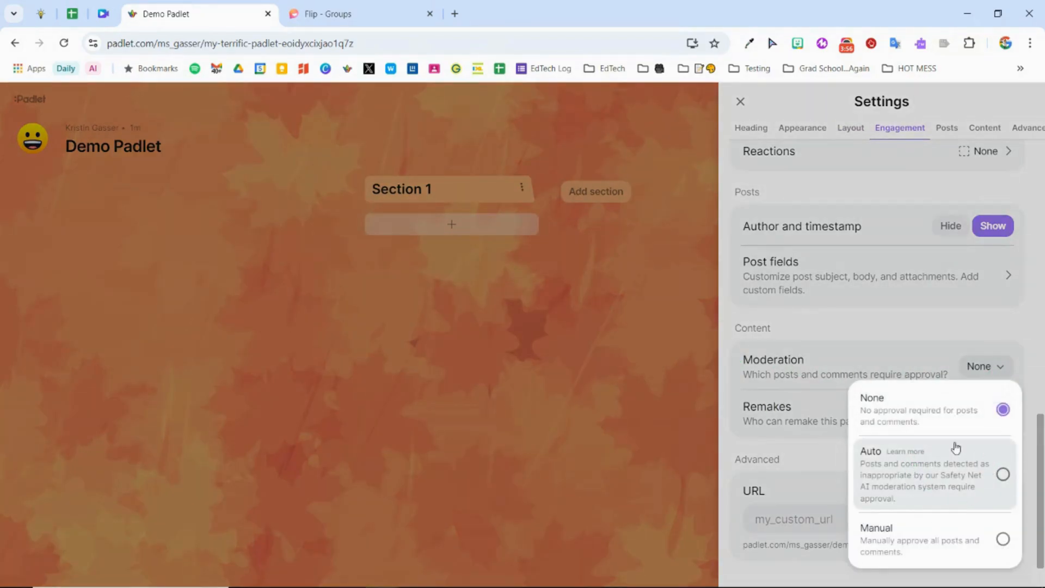
click(953, 491)
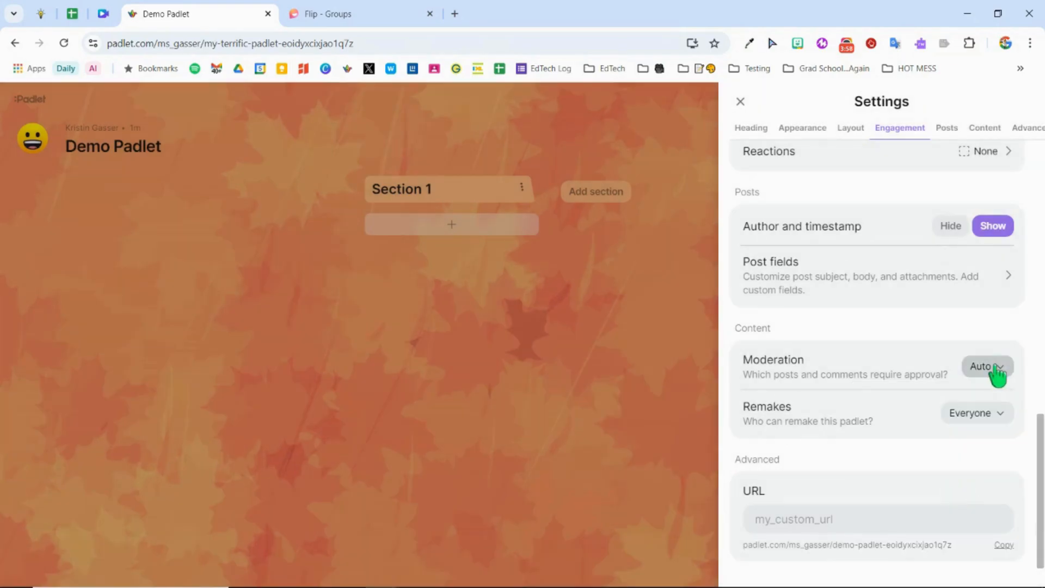
Step: Set the board's custom URL to demopadlet, save it and close the settings
click(861, 525)
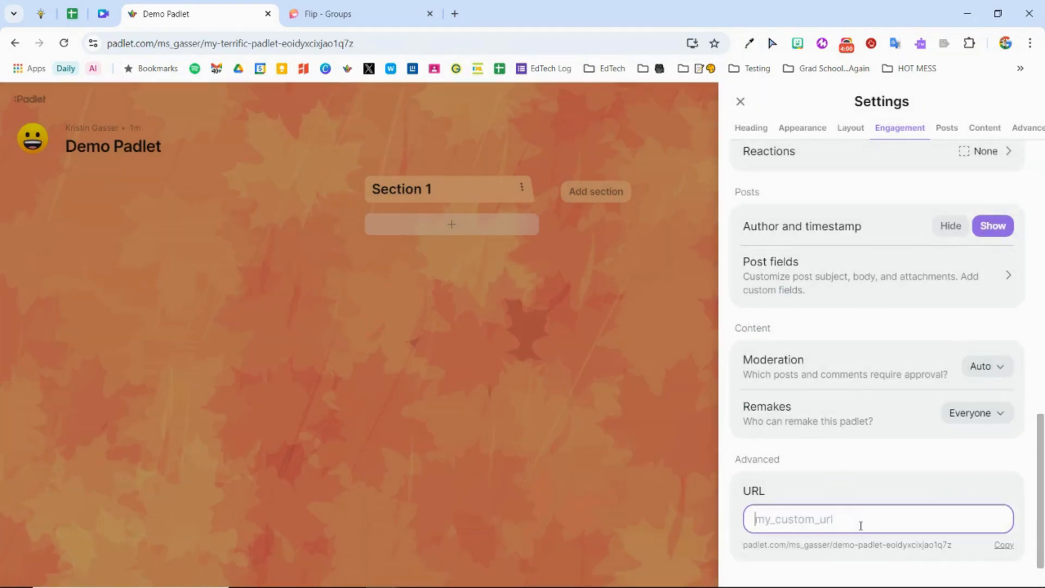
text(demopadlet)
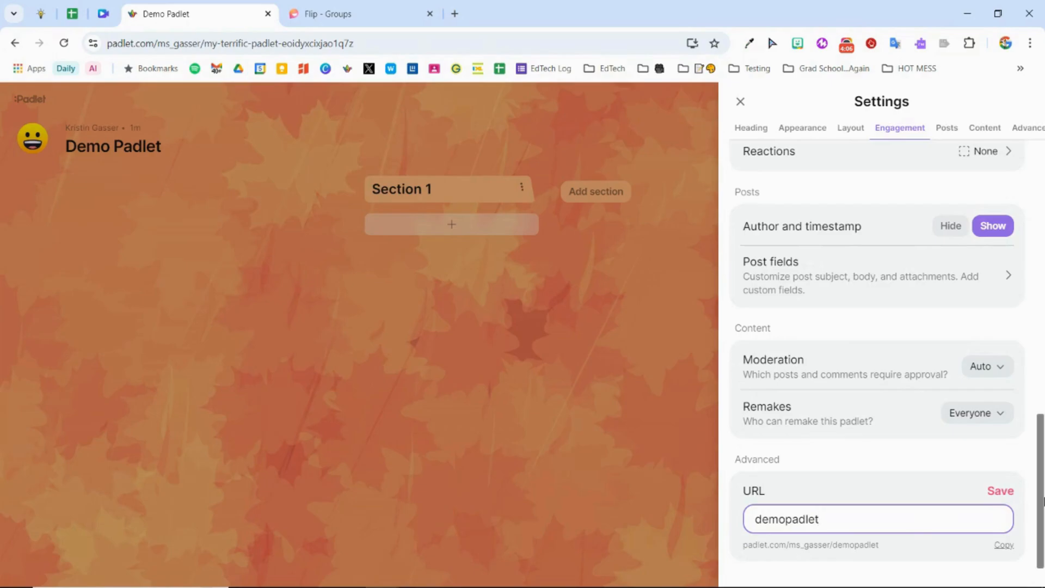
click(1001, 491)
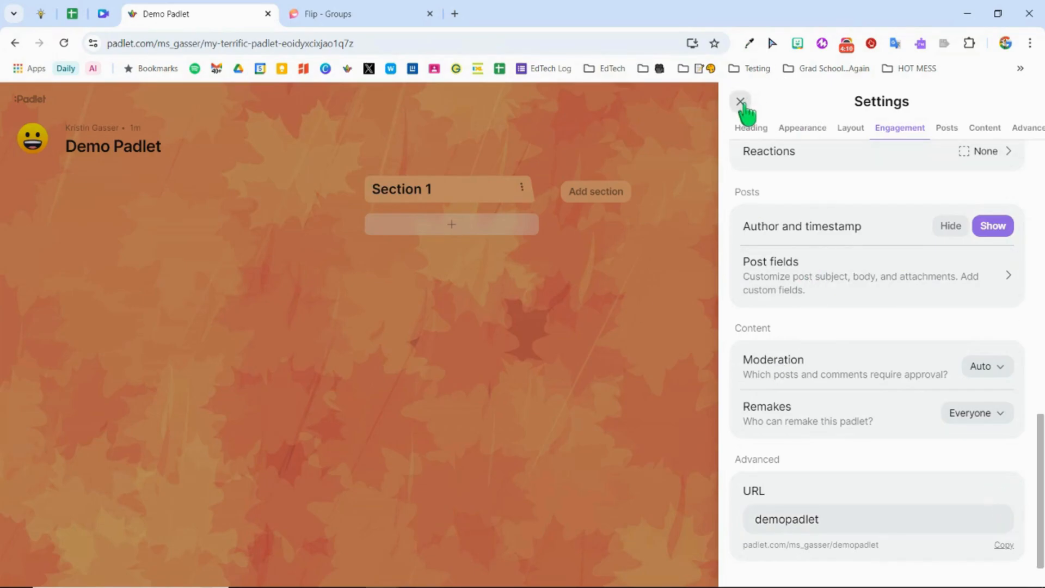
click(741, 102)
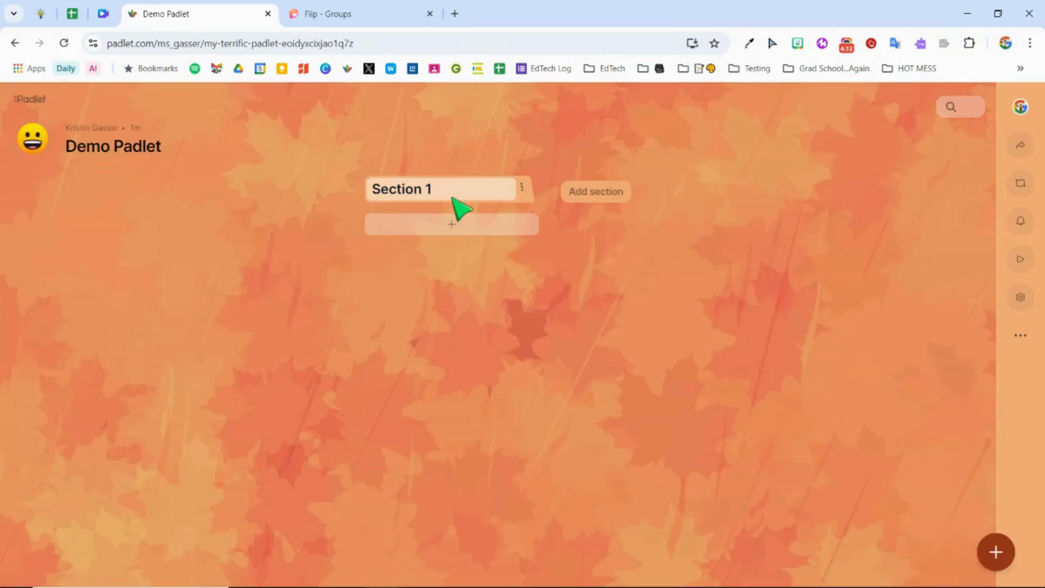
Step: Rename Section 1 to Group 1 and add two more sections named Group 2 and Group 3
click(463, 193)
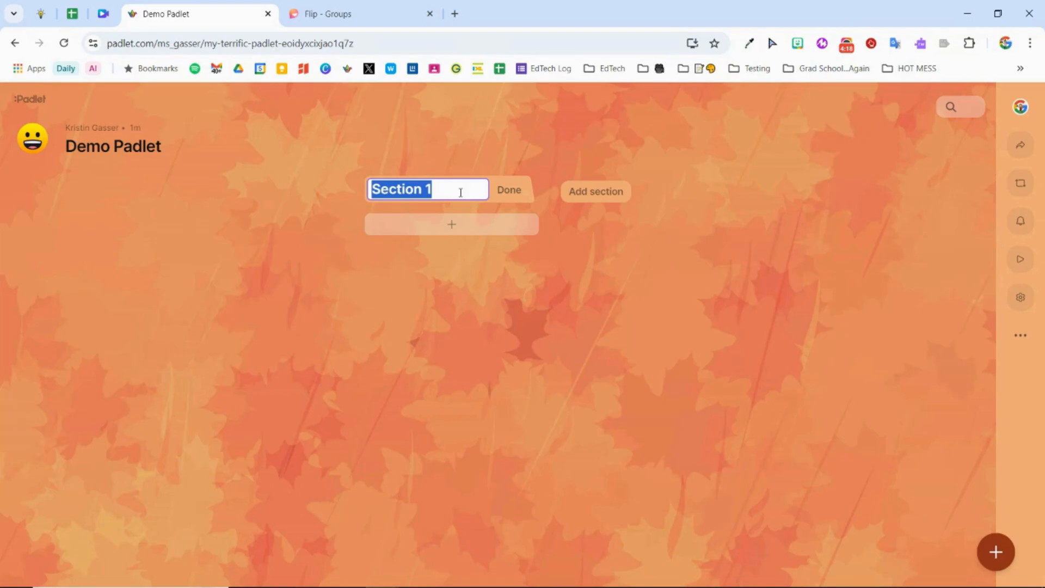
text(Group)
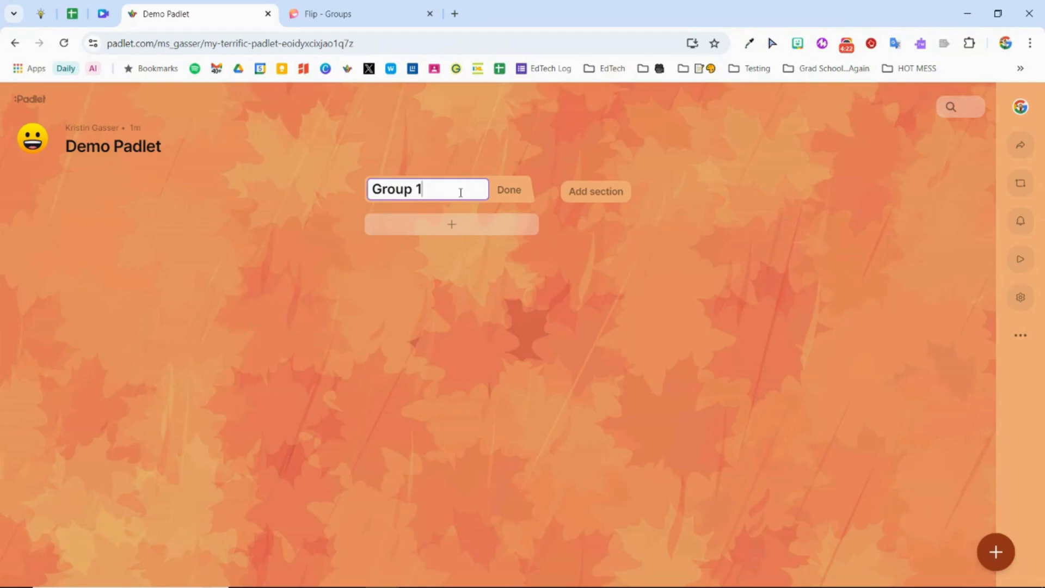
click(586, 187)
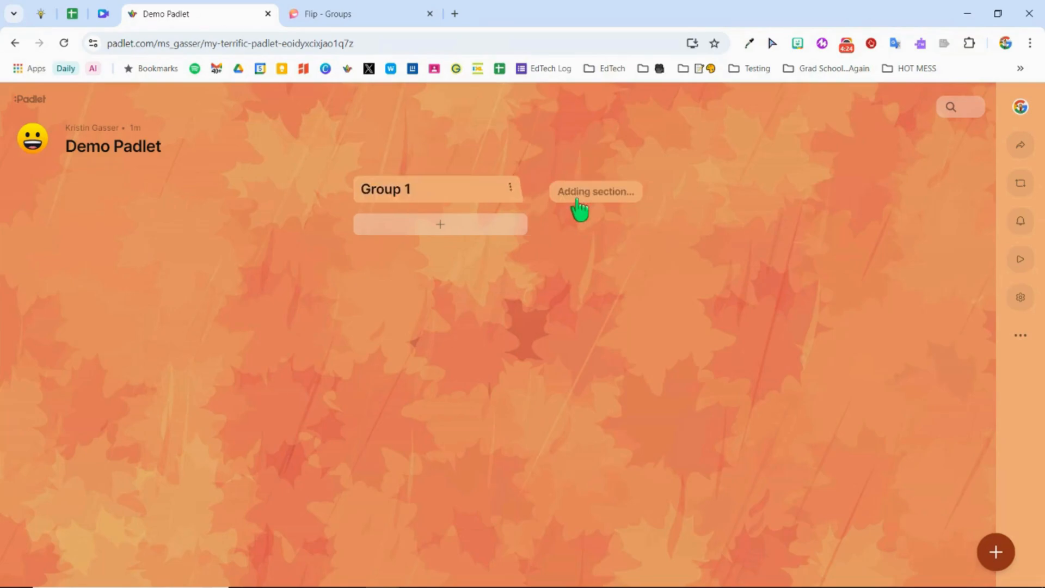
text(Dem)
key(BackSpace)
key(BackSpace)
key(BackSpace)
text(Group 2)
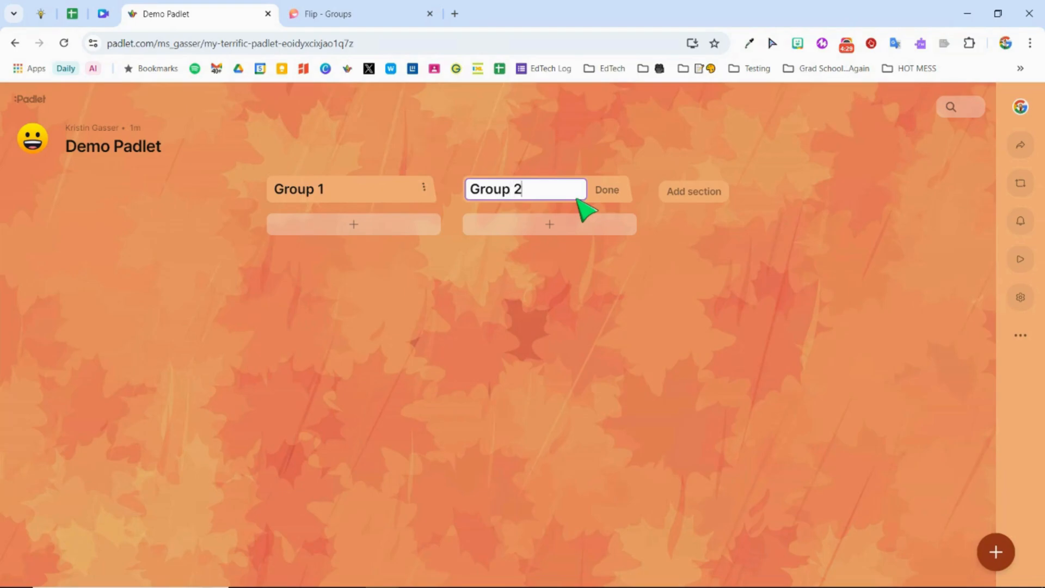
click(693, 196)
text(Group 3)
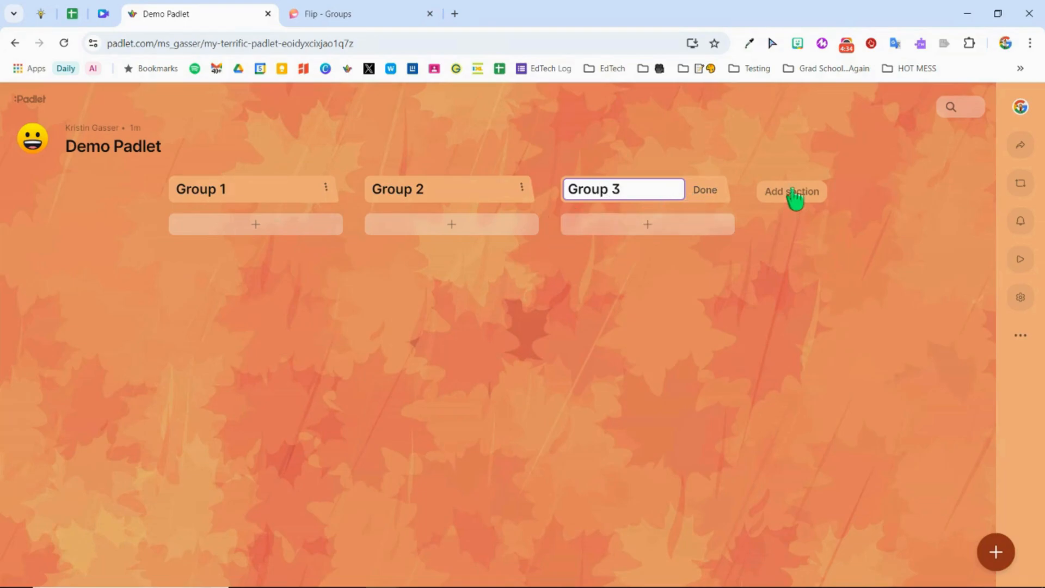
Step: Publish a post in Group 1 with the subject "Instructions" and the body "Type instructions here."
click(264, 221)
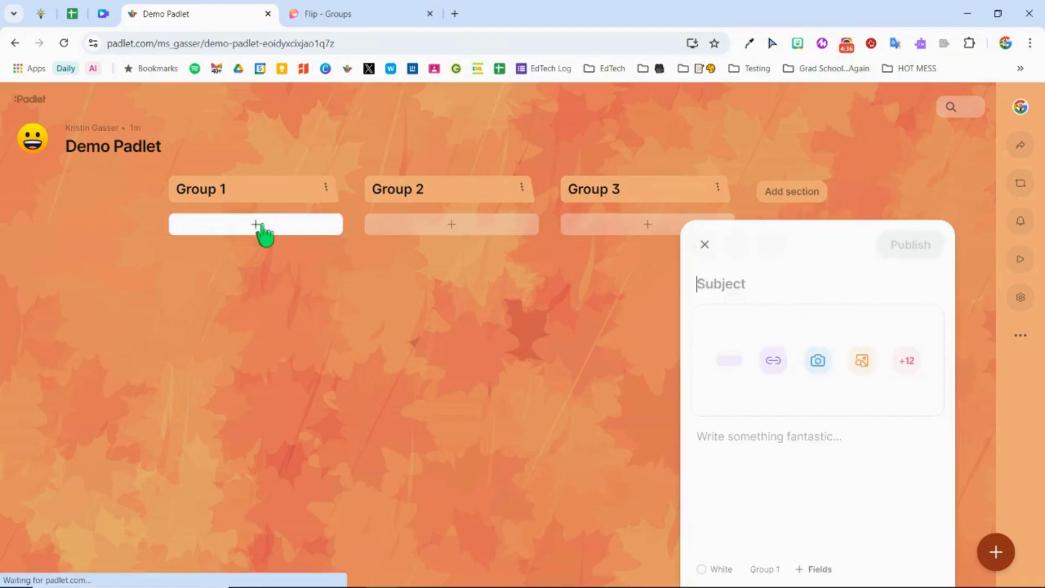
text(Is)
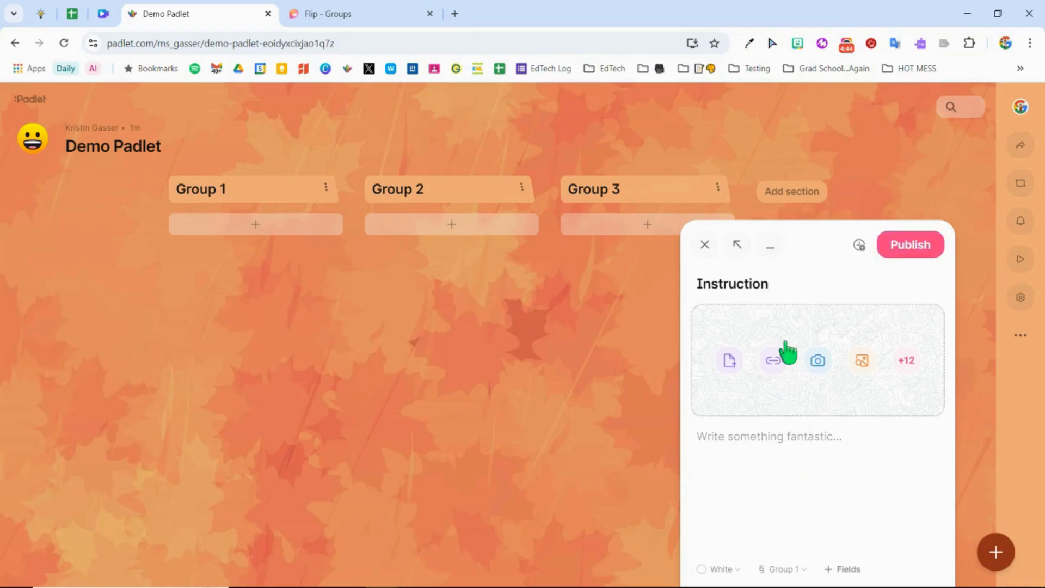
text(s)
click(769, 438)
text(T)
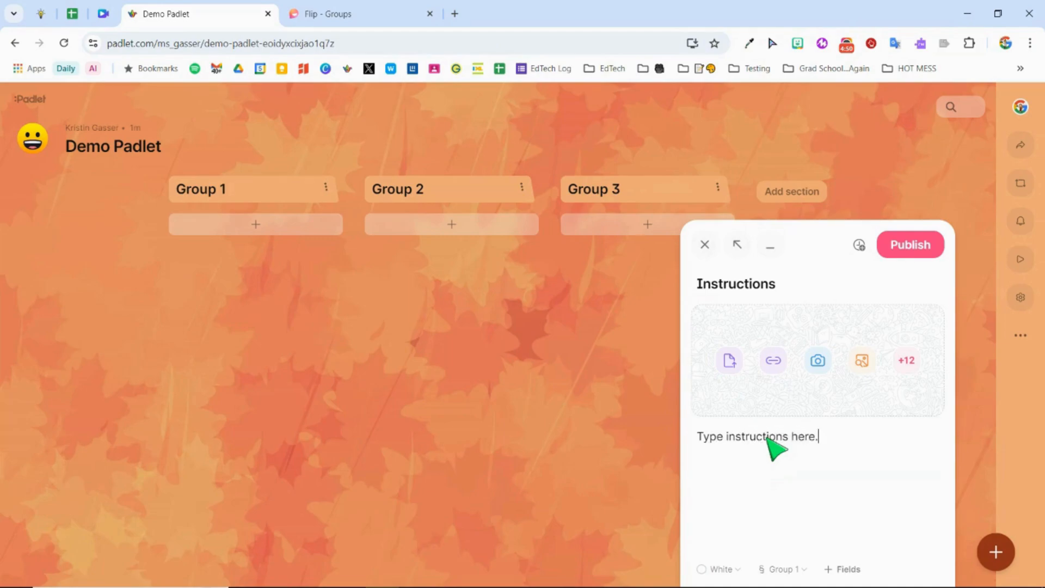
click(901, 252)
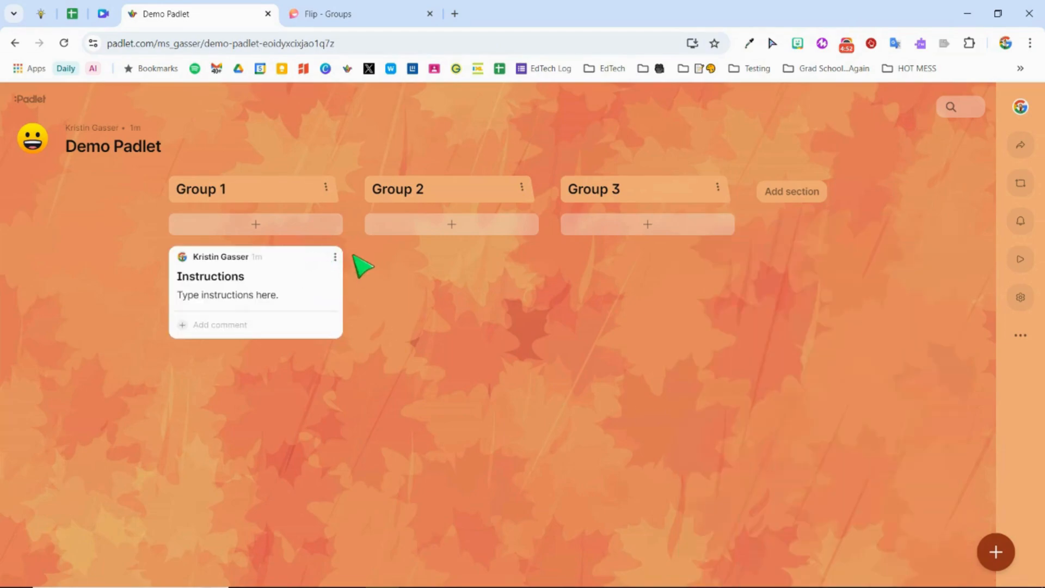
Step: Duplicate the Instructions post twice, placing one copy in Group 2 and one in Group 3
click(335, 256)
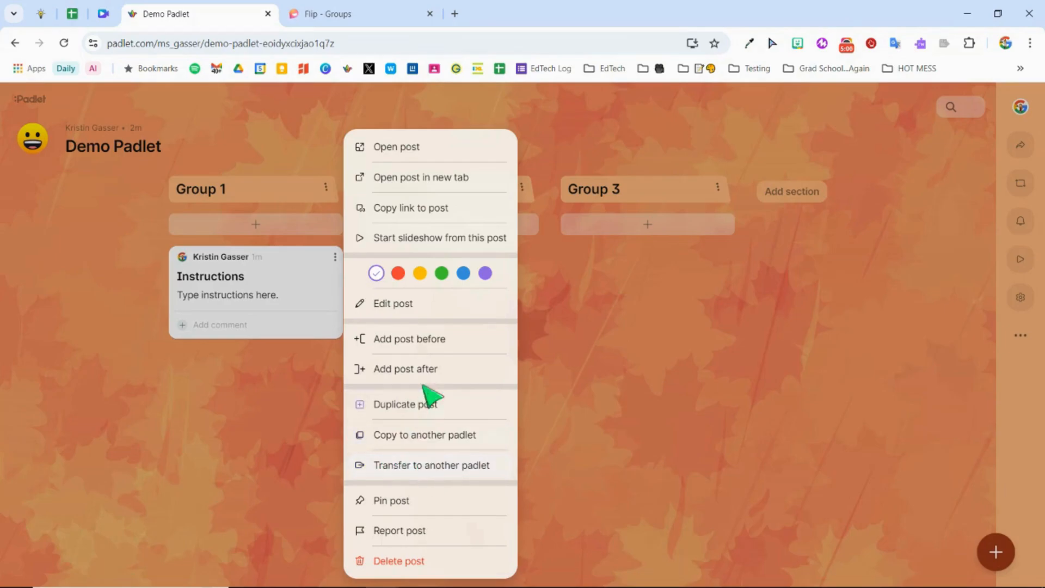
click(420, 413)
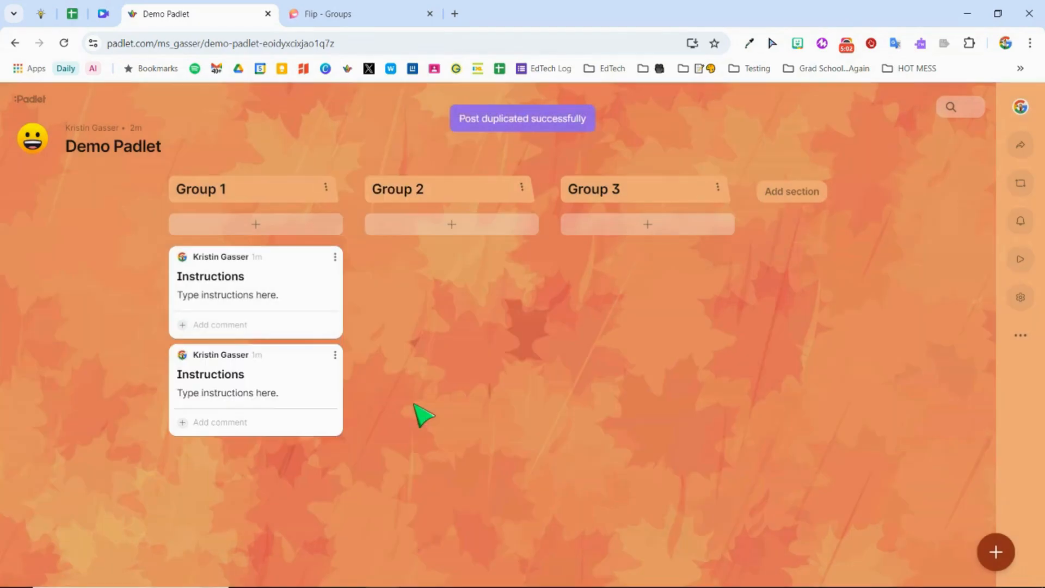
drag(297, 366, 482, 284)
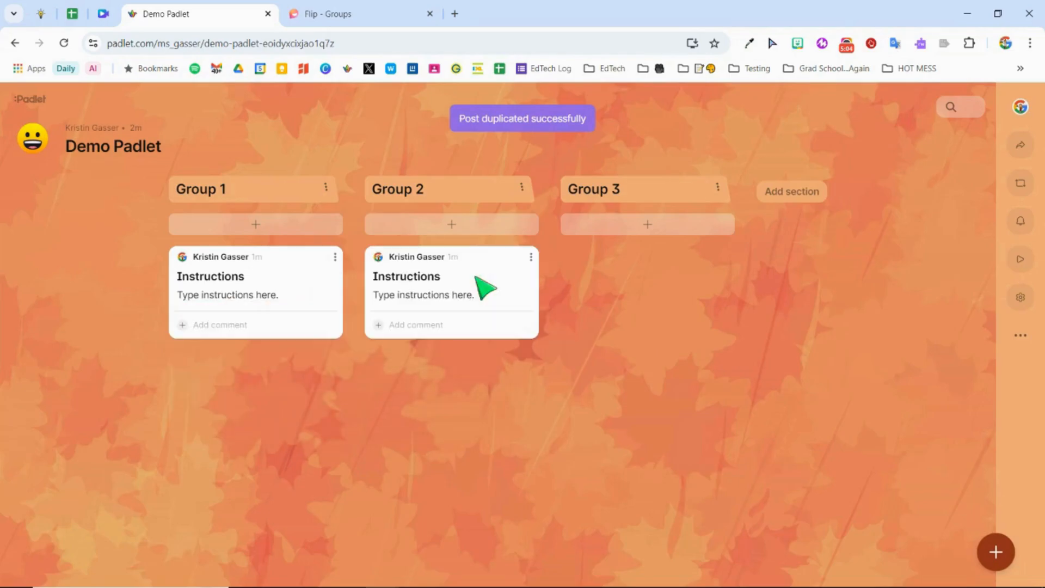
click(532, 257)
click(599, 404)
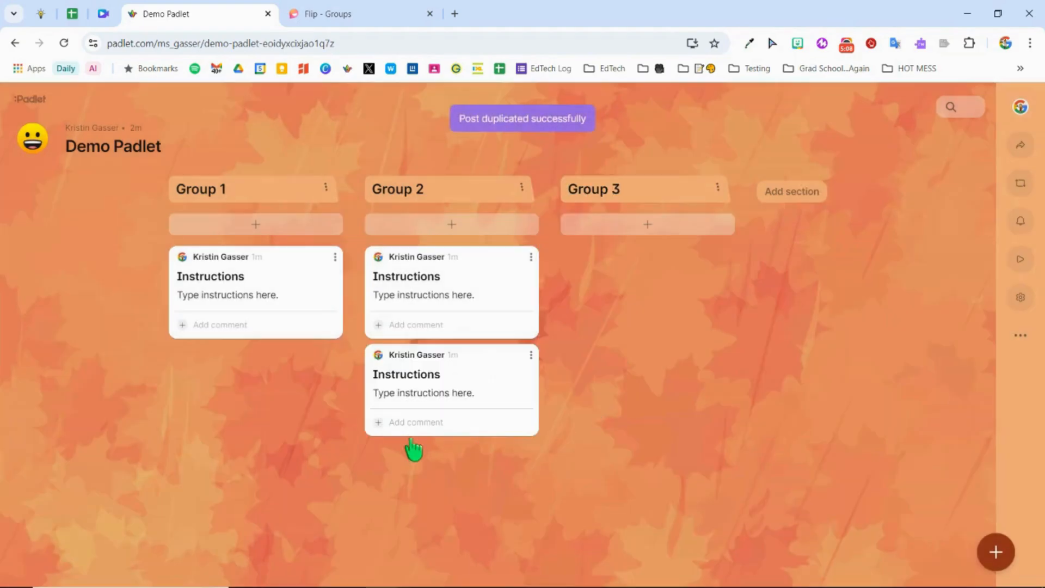
drag(423, 366, 632, 275)
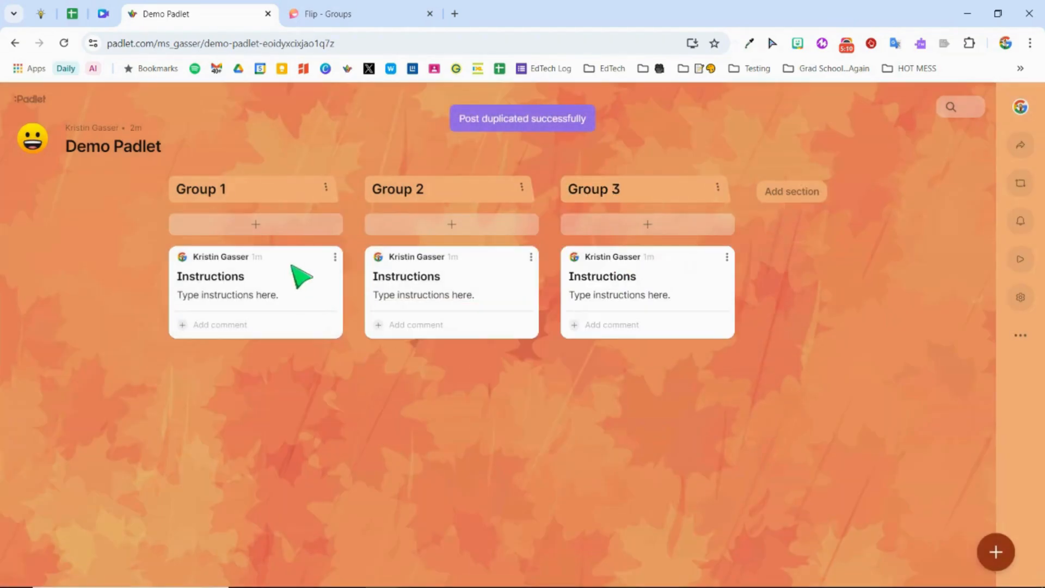
Step: Pin the Instructions post in each of the three group sections
click(335, 257)
click(386, 501)
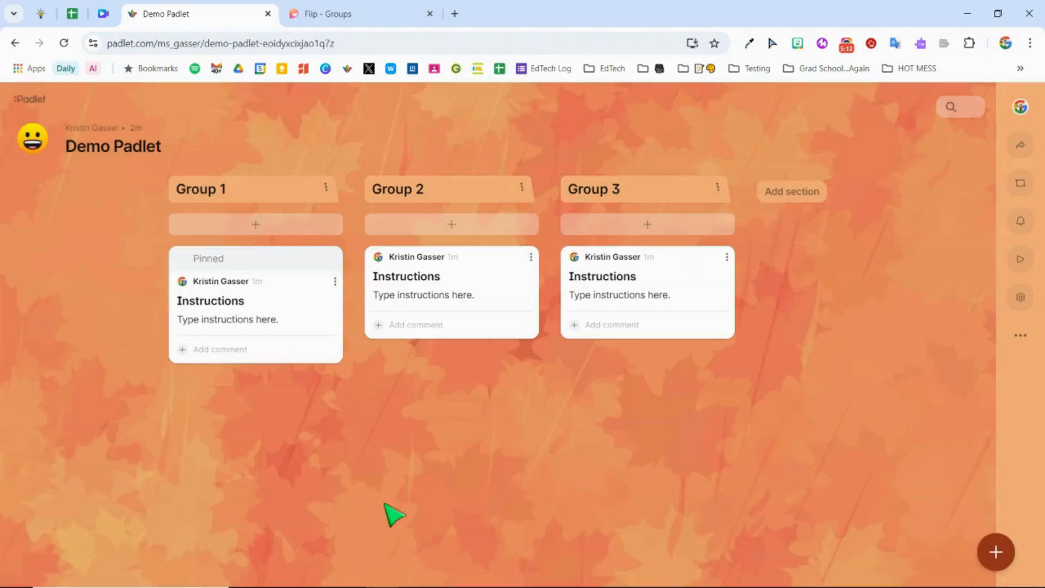
click(532, 257)
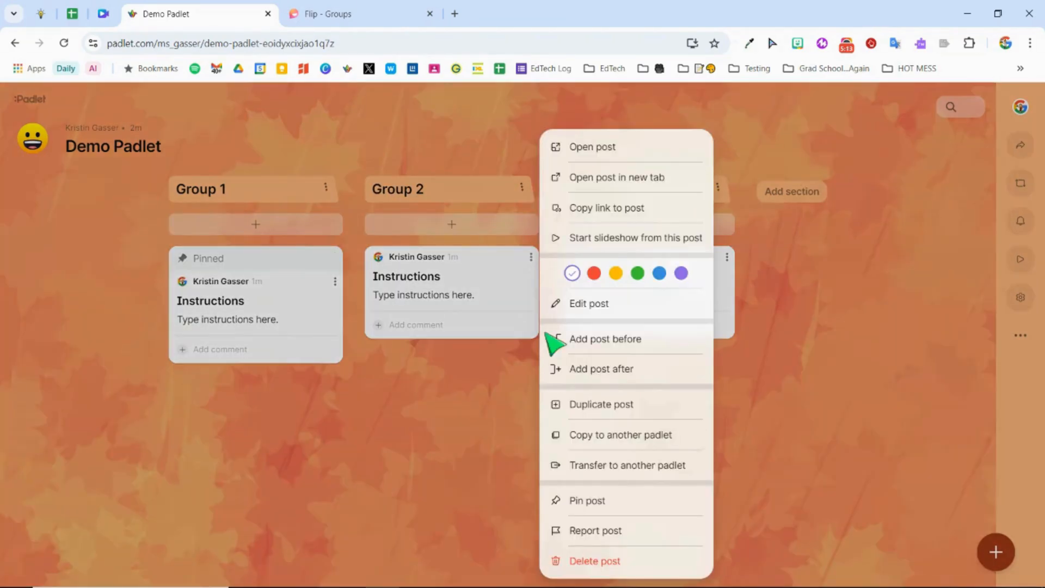
click(580, 498)
click(727, 257)
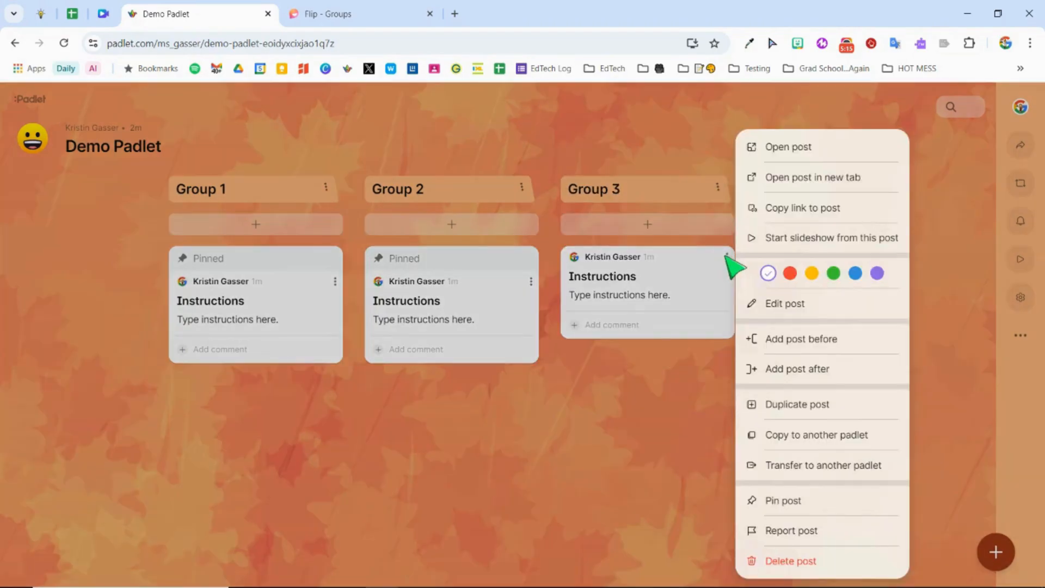
click(784, 499)
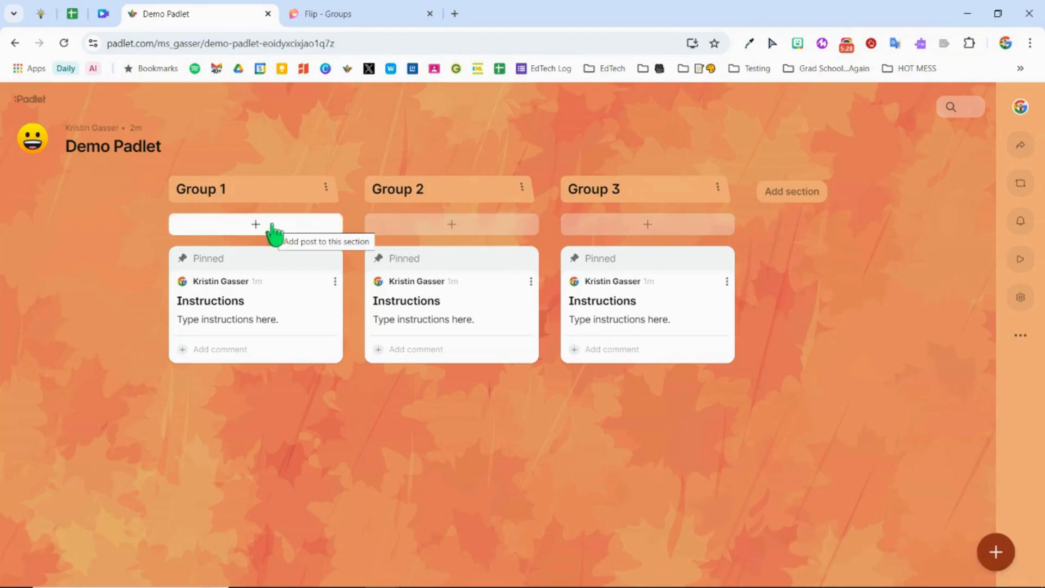
Step: Start a Group 1 post titled "Student Response" and preview its video recorder, allowing camera and microphone access while visiting the site
click(289, 233)
text(dent Response)
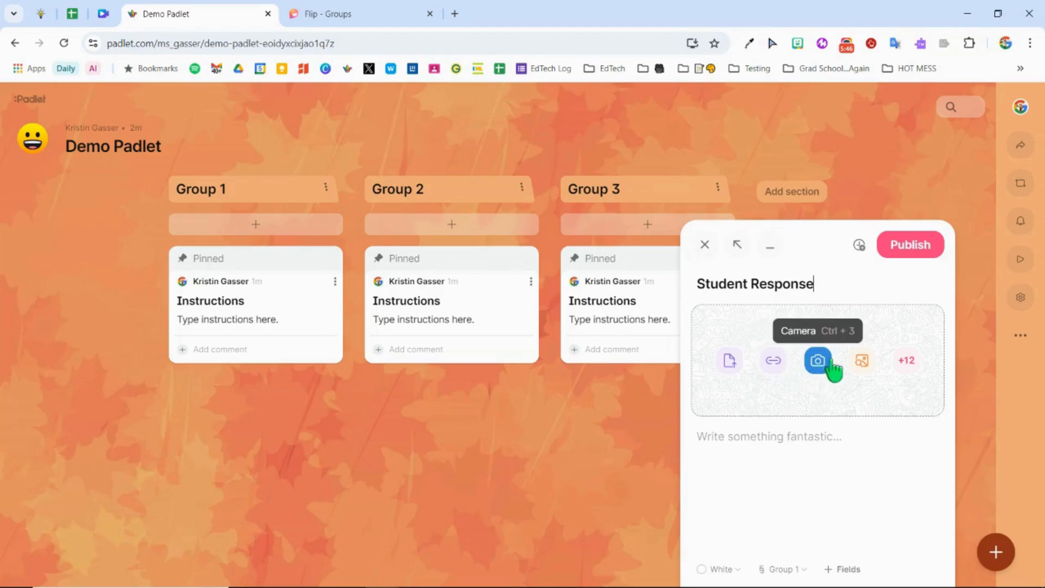
click(907, 361)
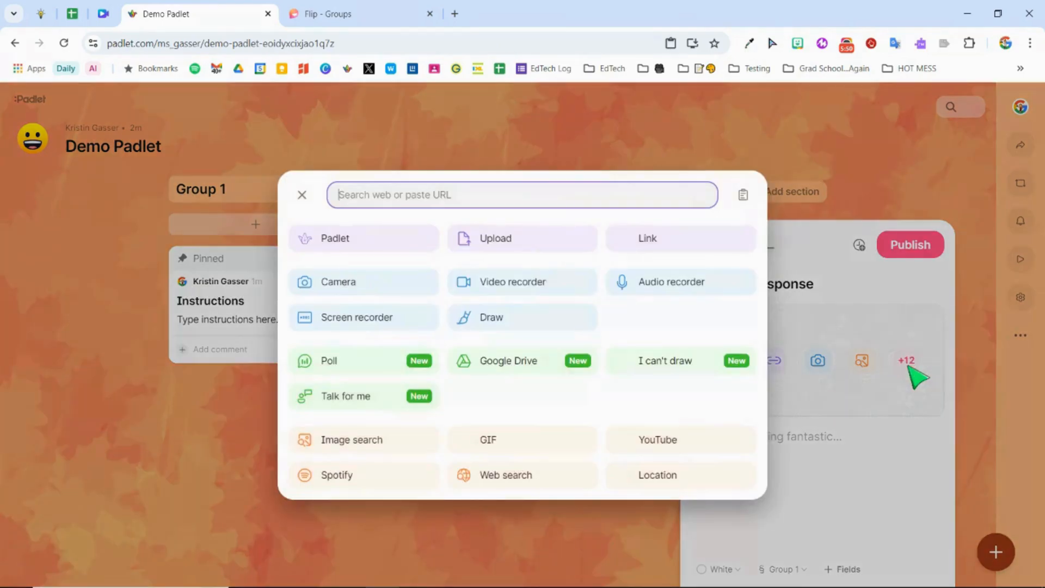
click(526, 288)
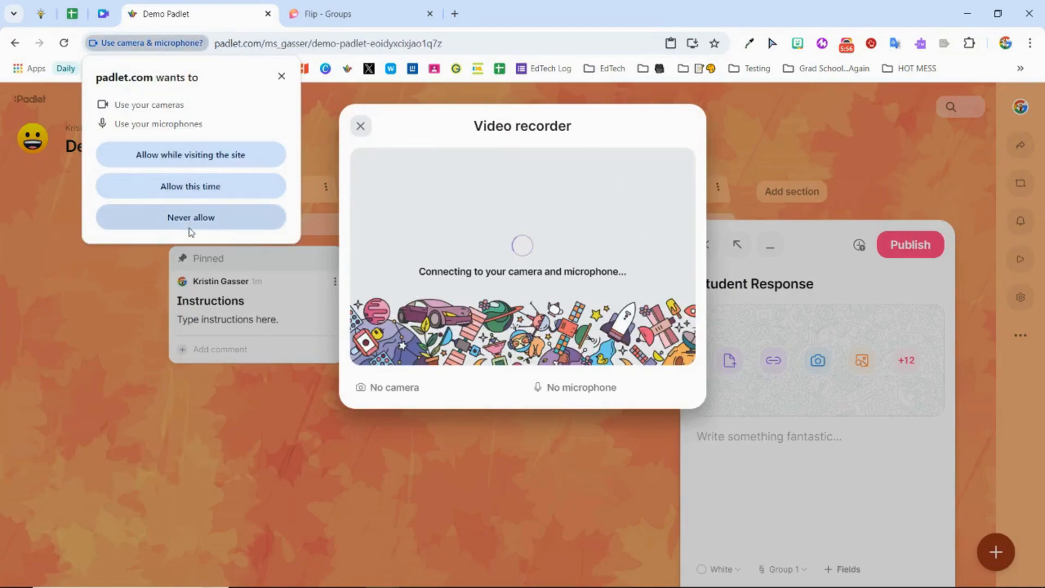
click(186, 156)
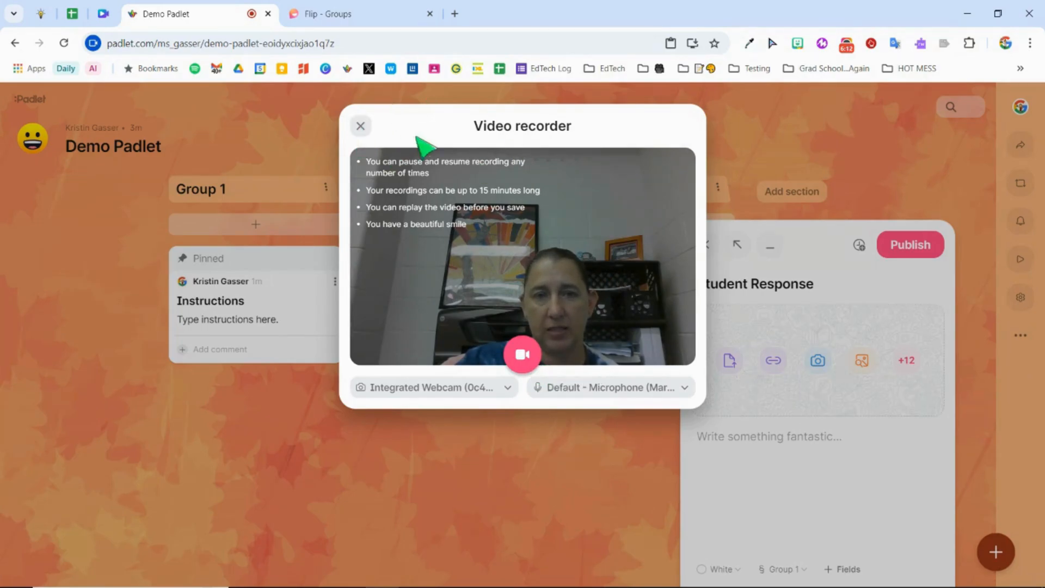
click(361, 126)
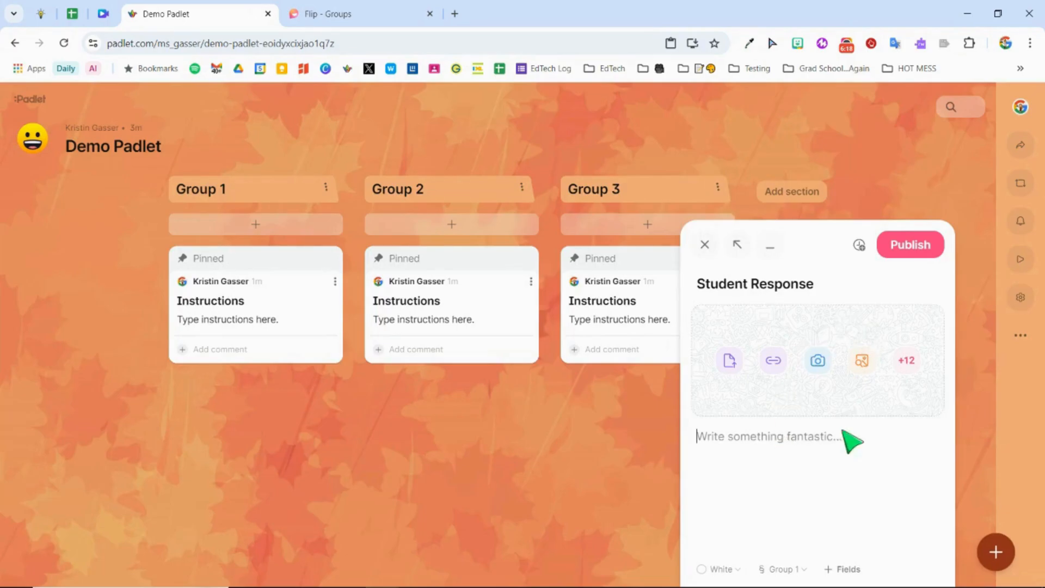
Step: Review the additional attachment types, enter "Text response" as the body of the Student Response post and publish it
click(906, 361)
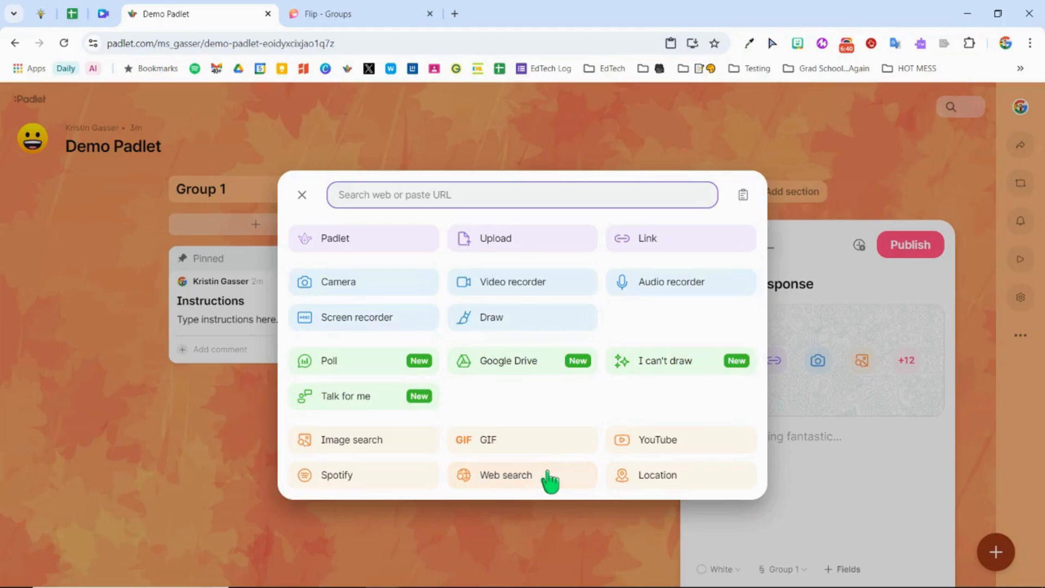
click(303, 194)
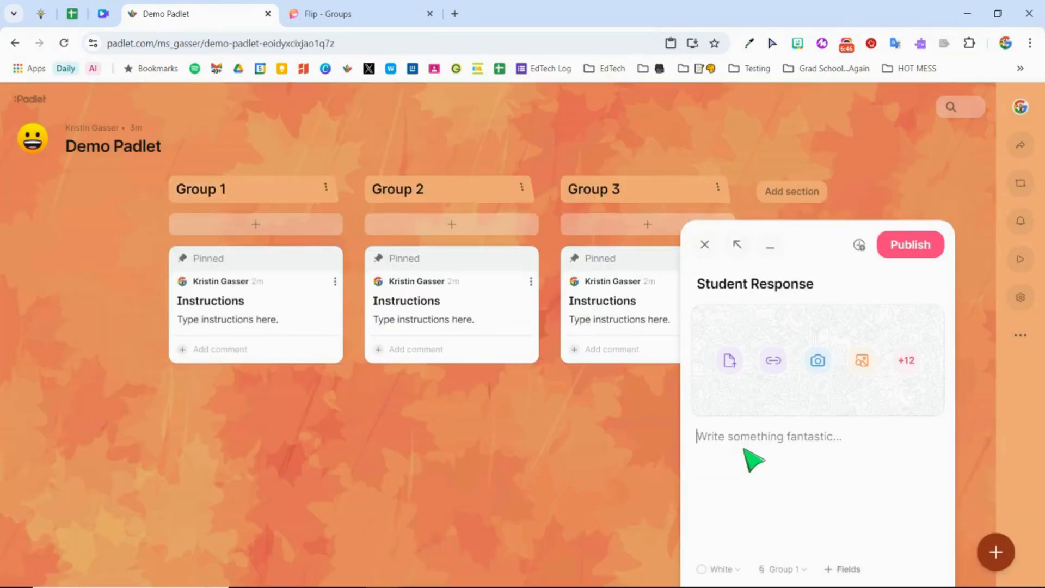
text(Text response)
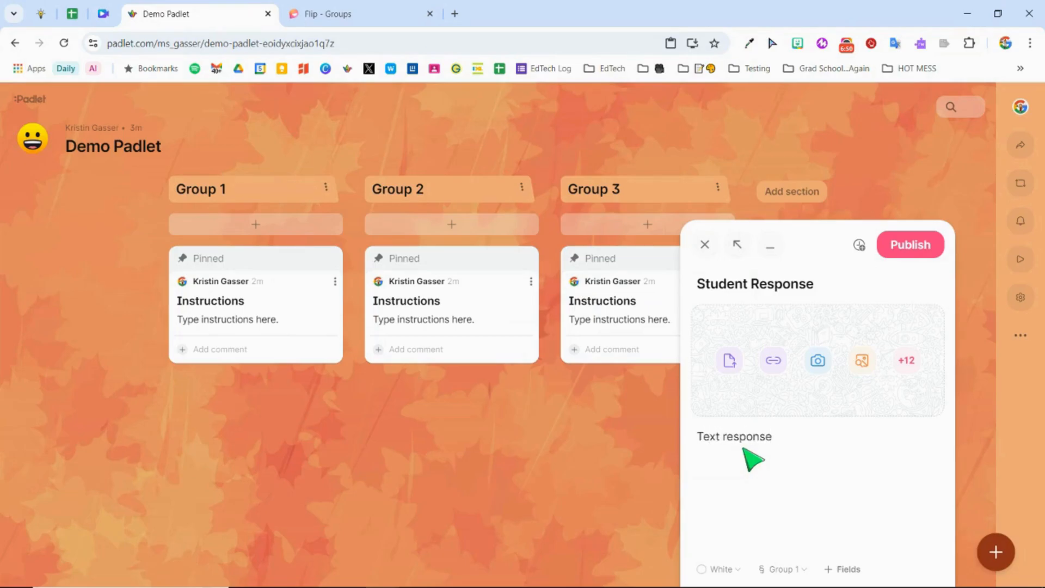
click(912, 246)
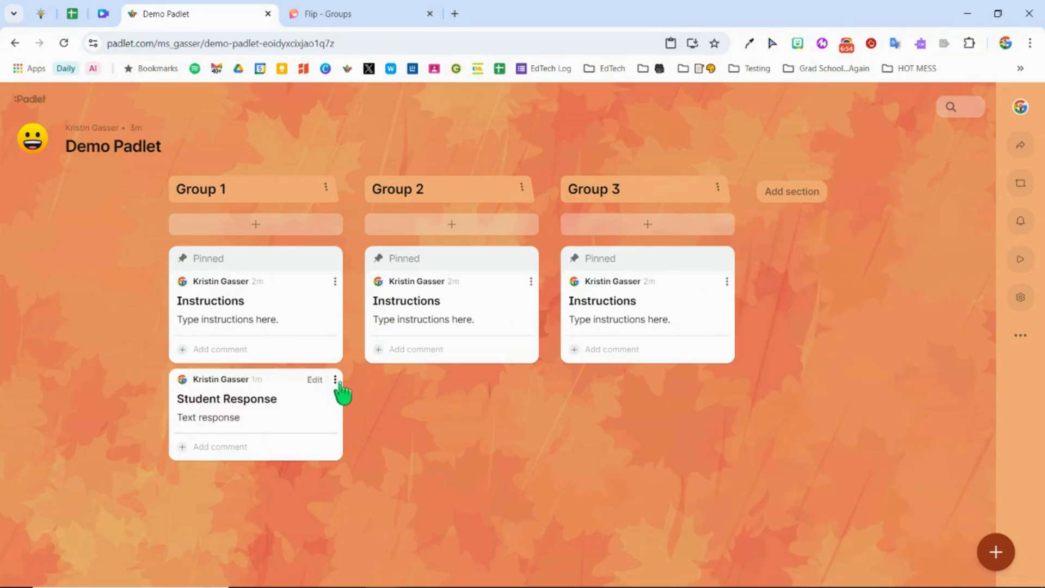
Step: Set the colour of the Student Response post to yellow and review its other post options
click(334, 380)
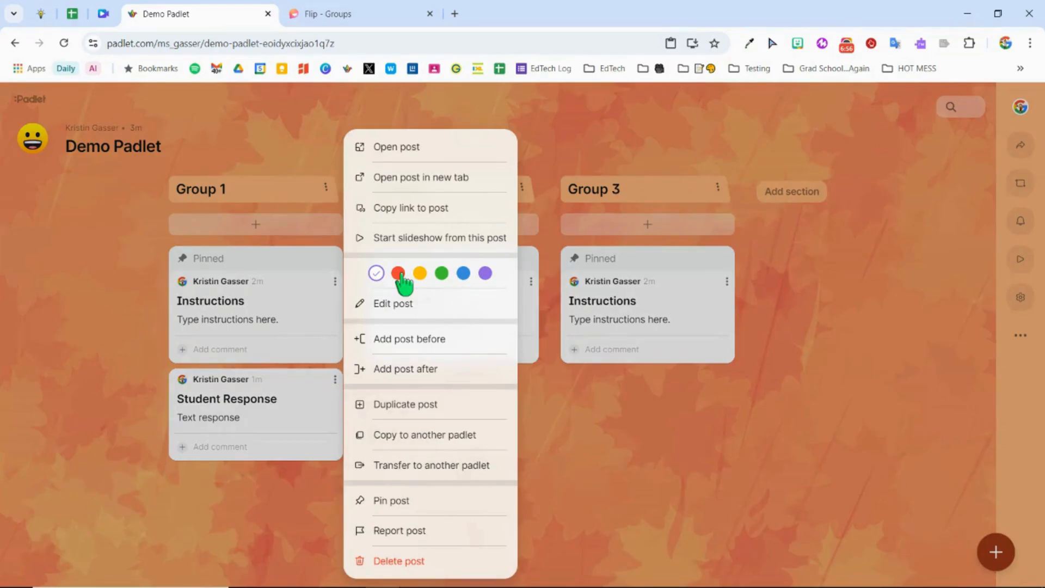
click(420, 273)
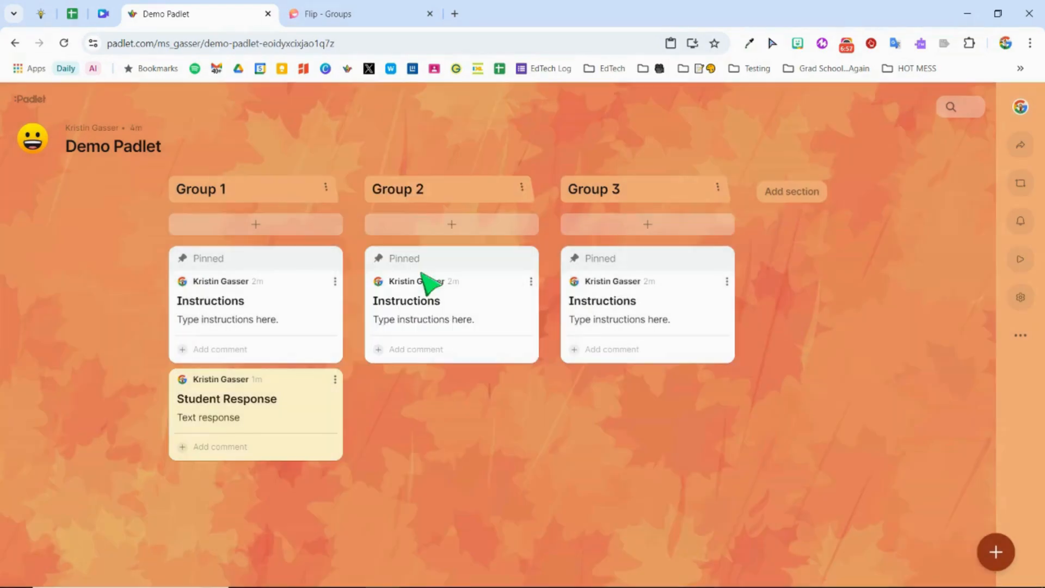
click(335, 379)
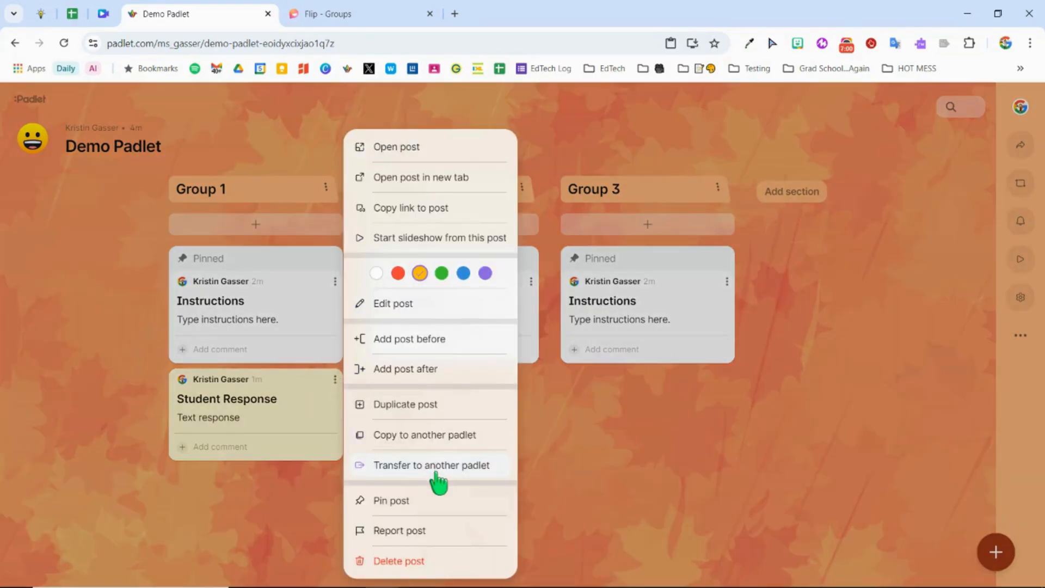
click(566, 472)
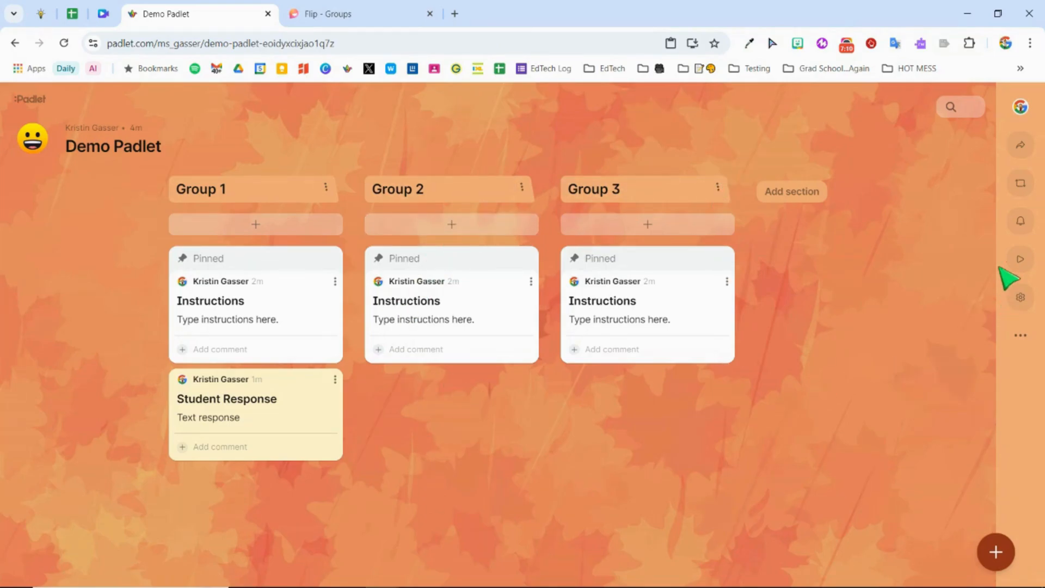
Step: Review the board's sharing options, keep visitor permissions at Writer, and examine the link privacy levels while leaving it Secret
click(1020, 146)
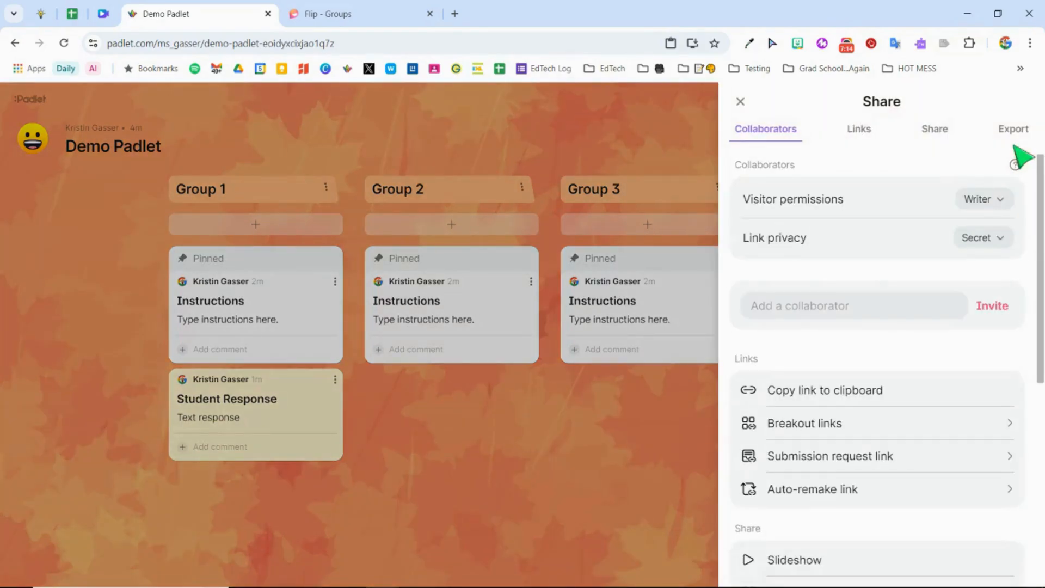
scroll(844, 324, down, 5)
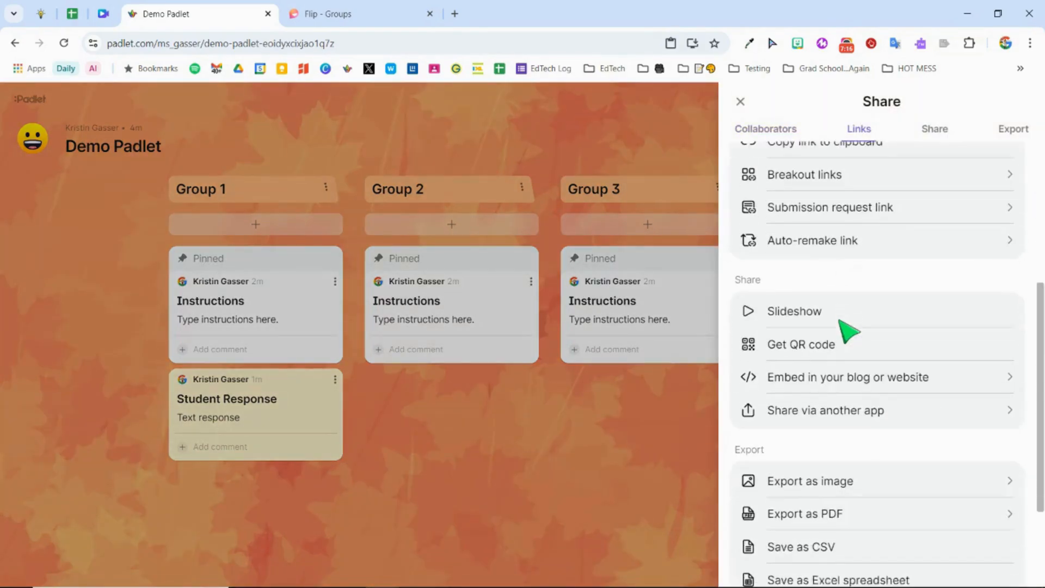
scroll(847, 327, down, 3)
scroll(891, 334, up, 4)
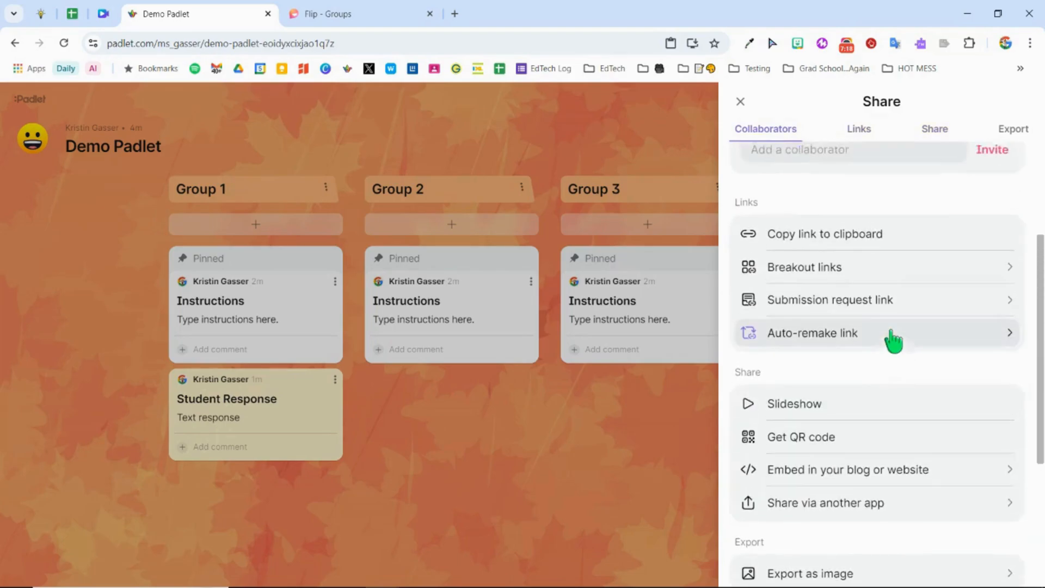
scroll(893, 340, up, 3)
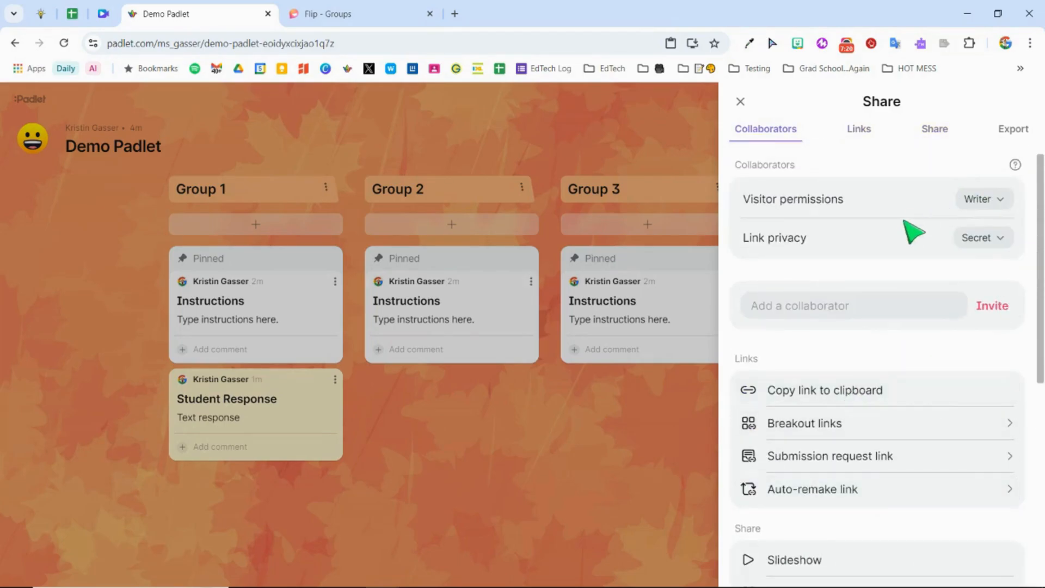
click(1005, 201)
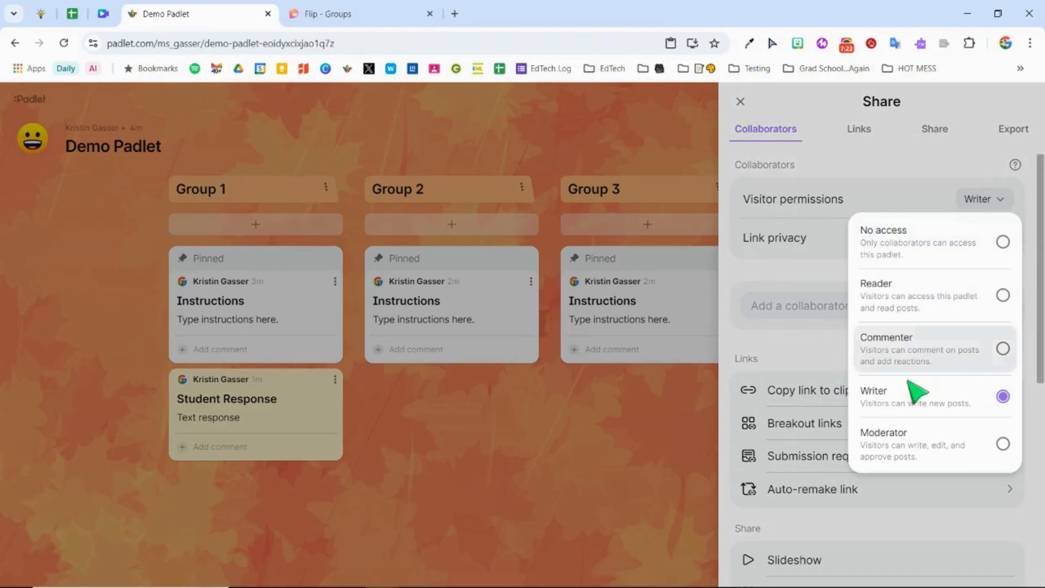
click(910, 403)
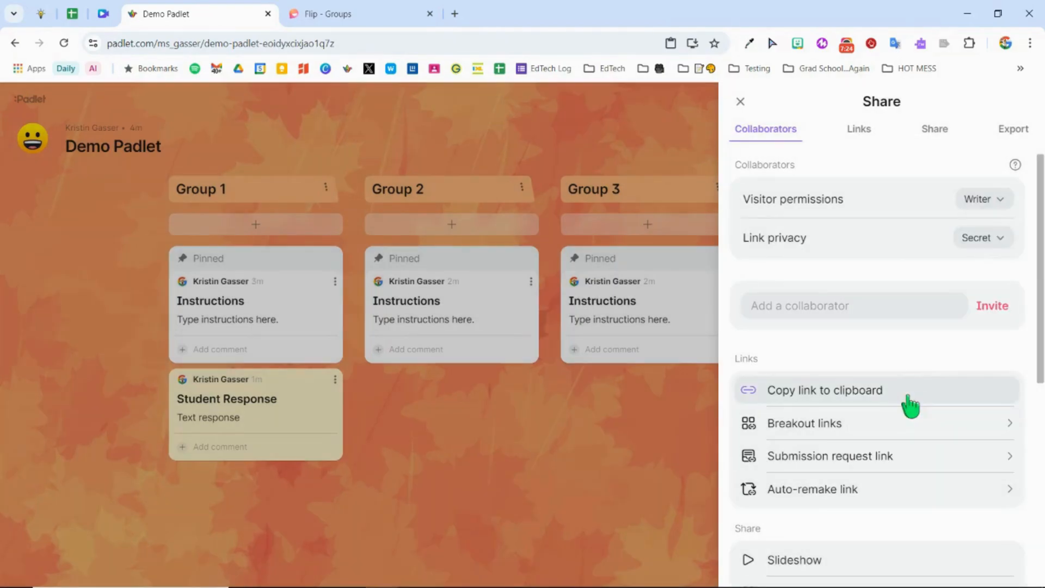
click(1003, 238)
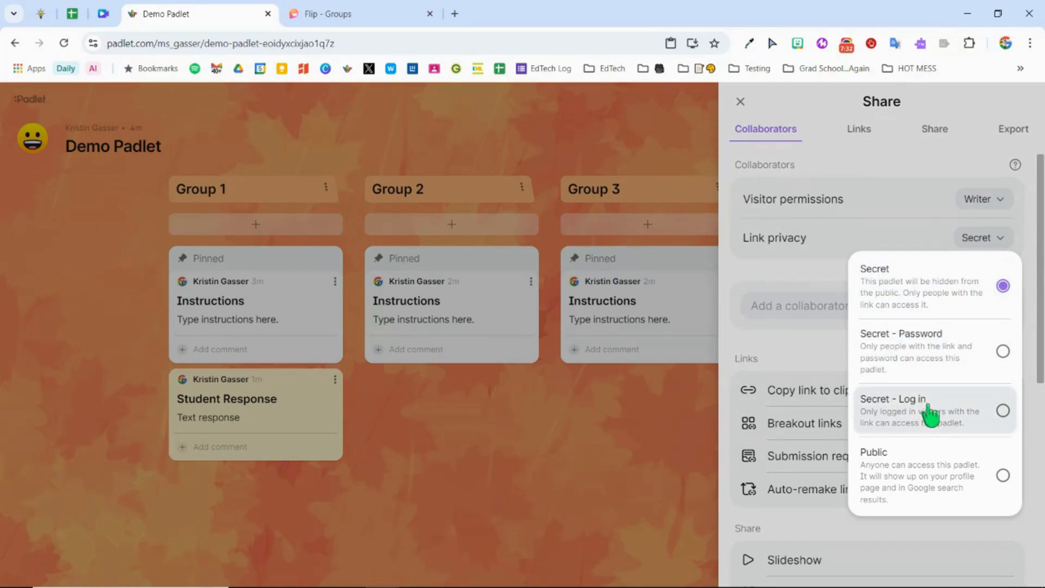
click(822, 275)
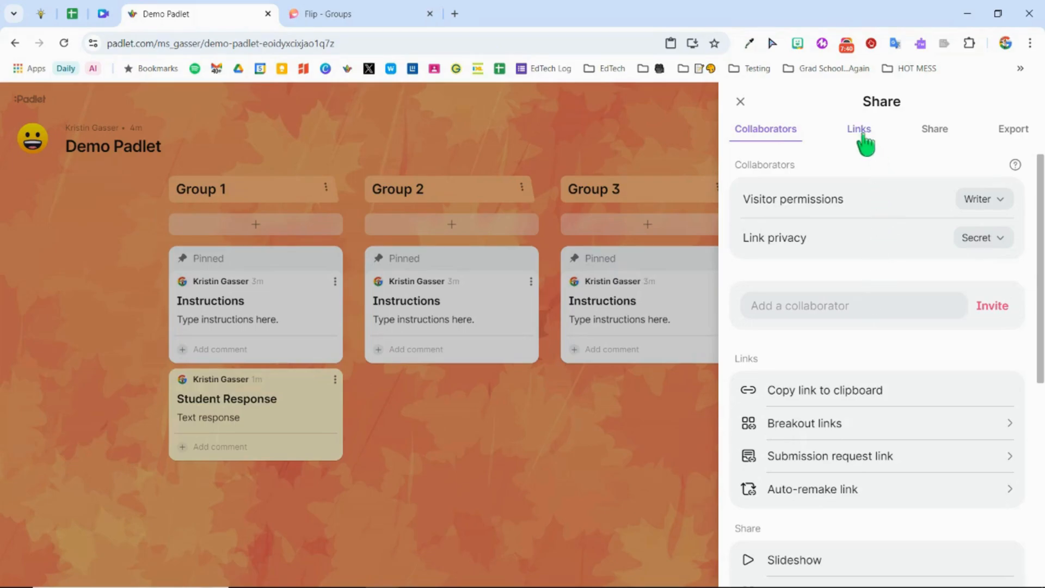
Step: Copy the board's link to the clipboard, review the remaining share and export options, and leave the sharing settings
click(863, 131)
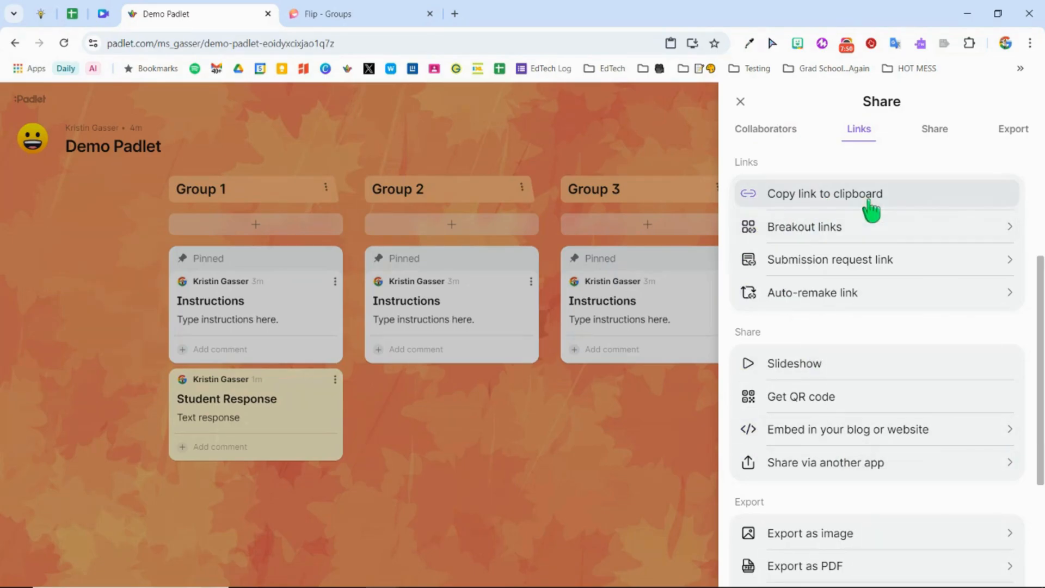
click(870, 203)
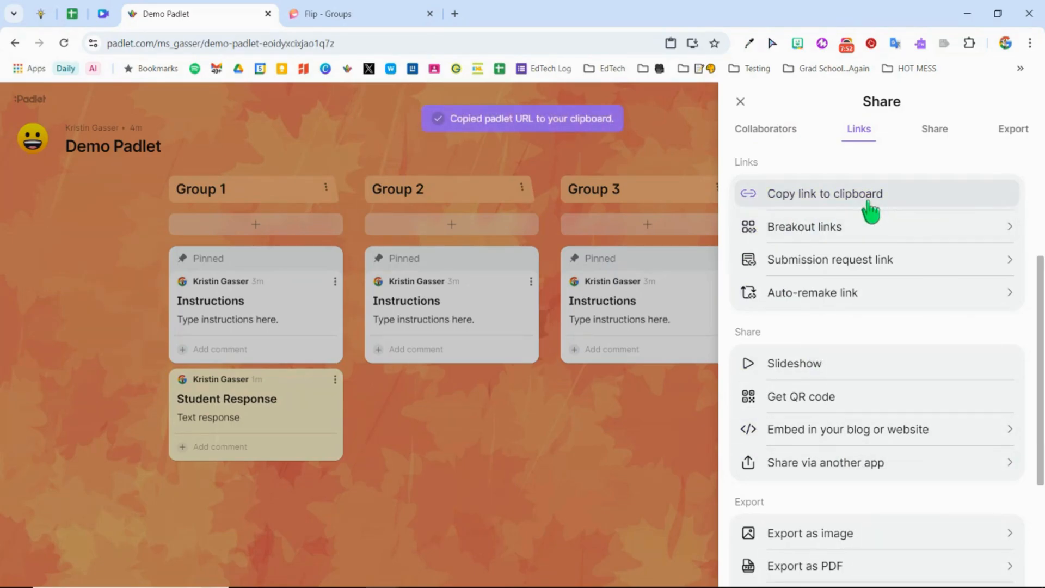
scroll(833, 364, down, 3)
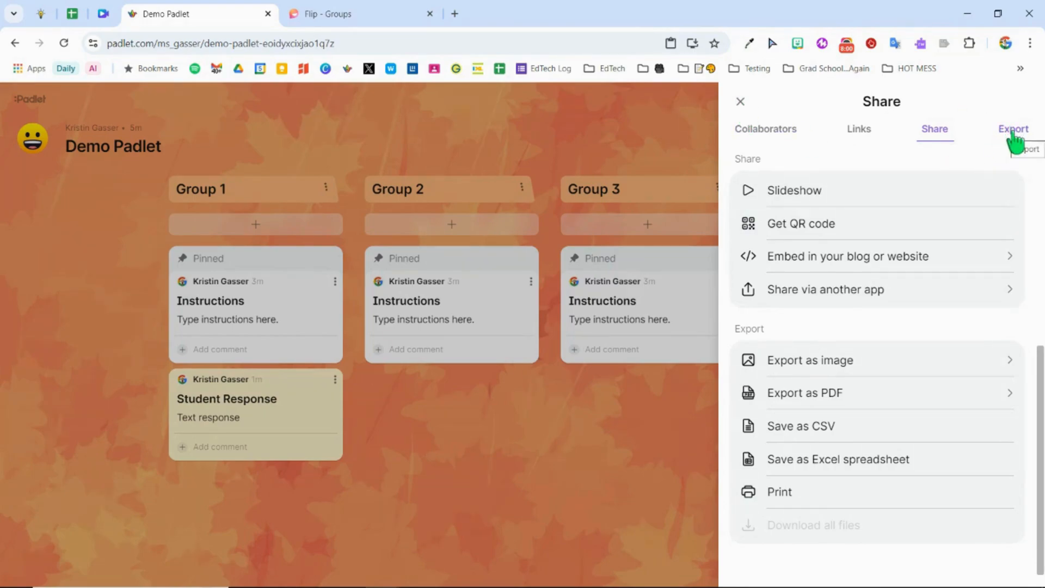
click(1013, 134)
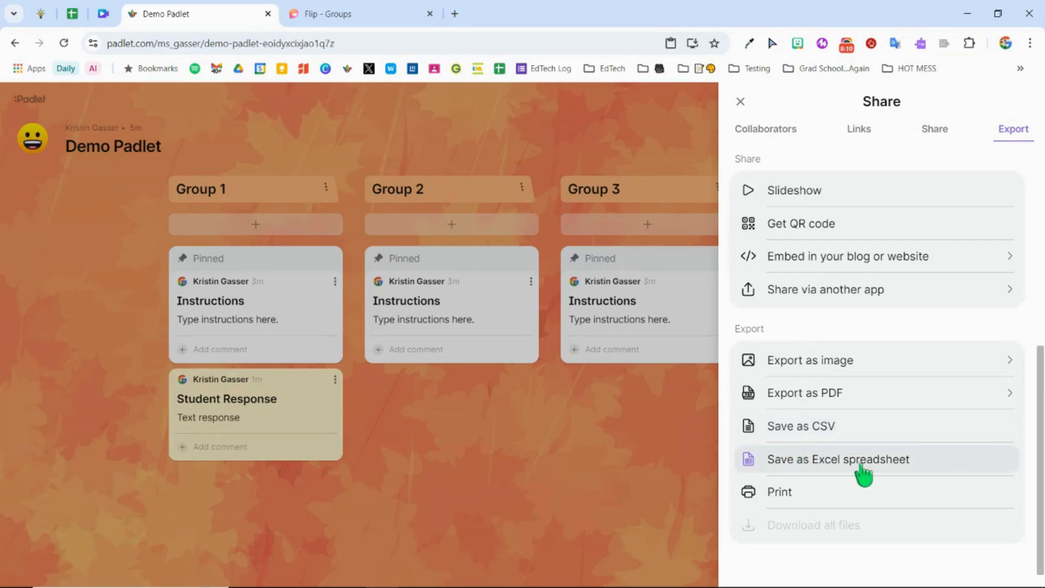
scroll(831, 307, up, 2)
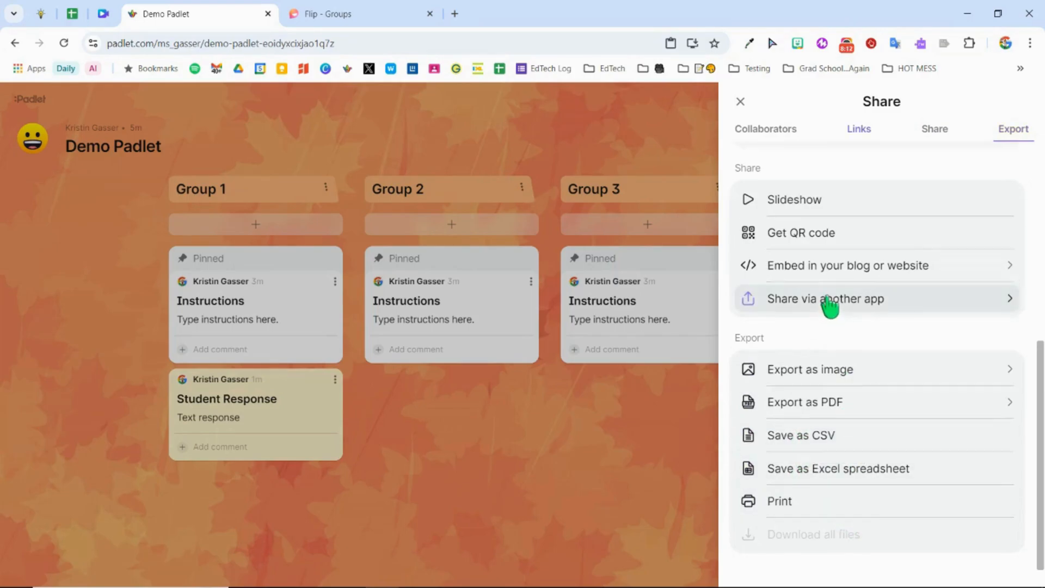
scroll(830, 307, up, 5)
click(740, 101)
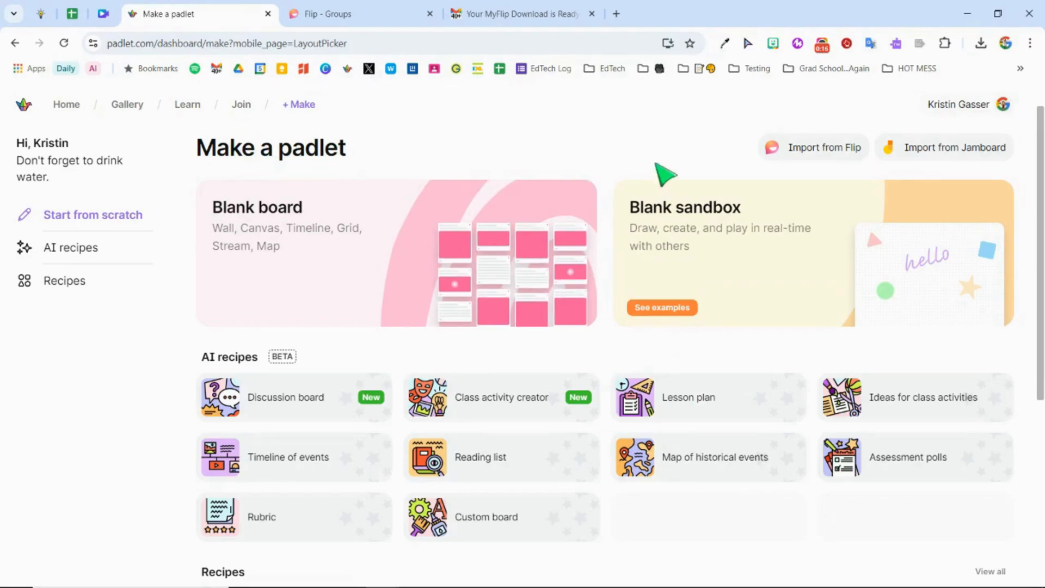
Step: Open Padlet's Import from Flip page, switch to Flip and request a download of all data from the profile settings
click(803, 156)
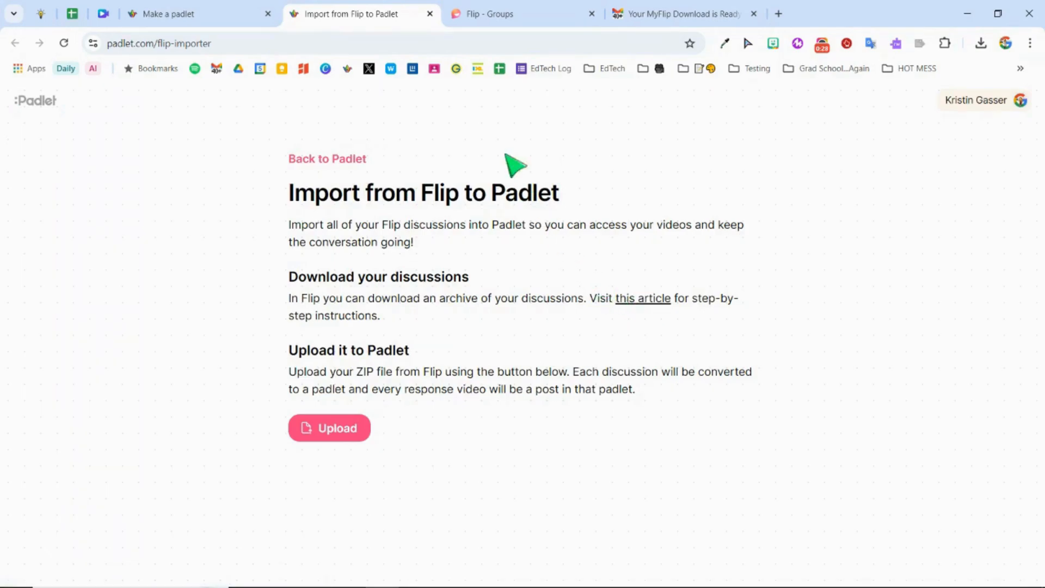
click(492, 14)
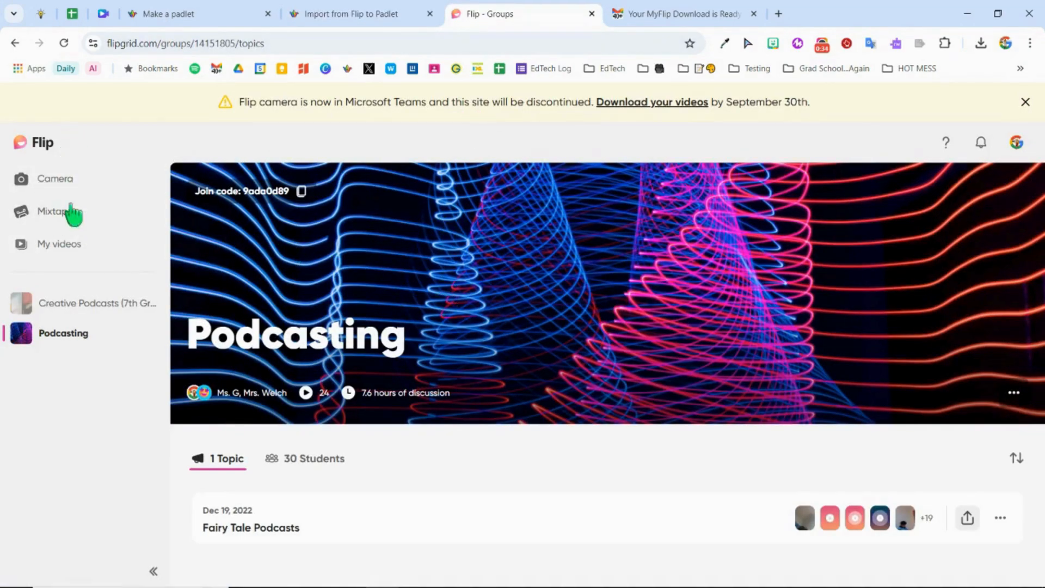
click(75, 252)
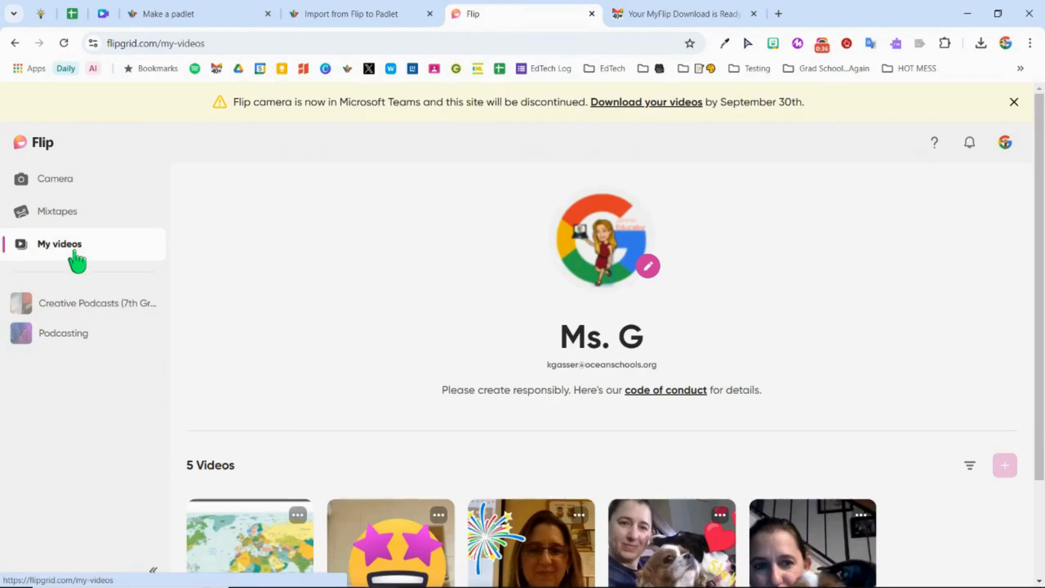
click(623, 213)
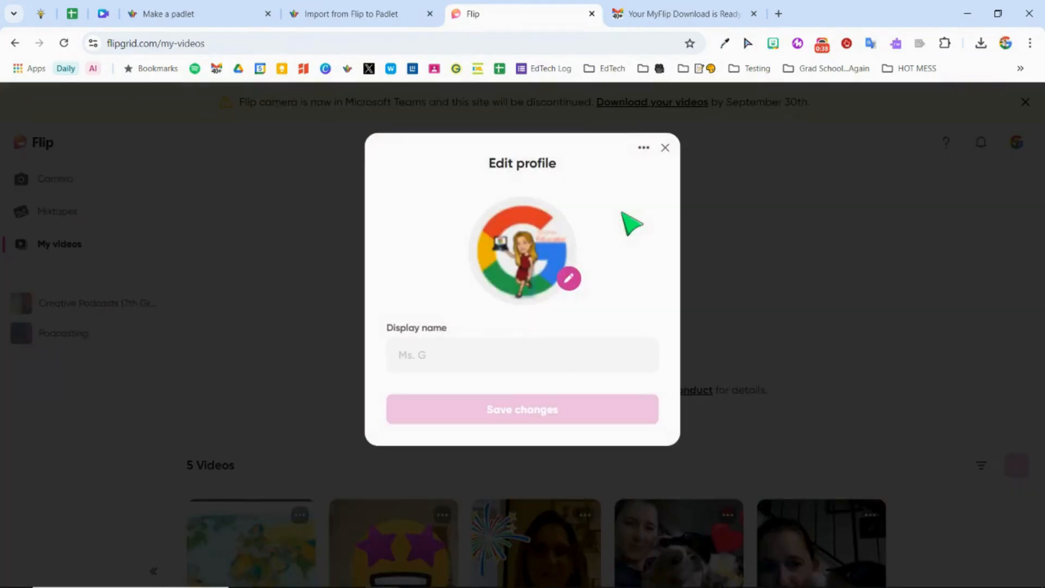
click(644, 148)
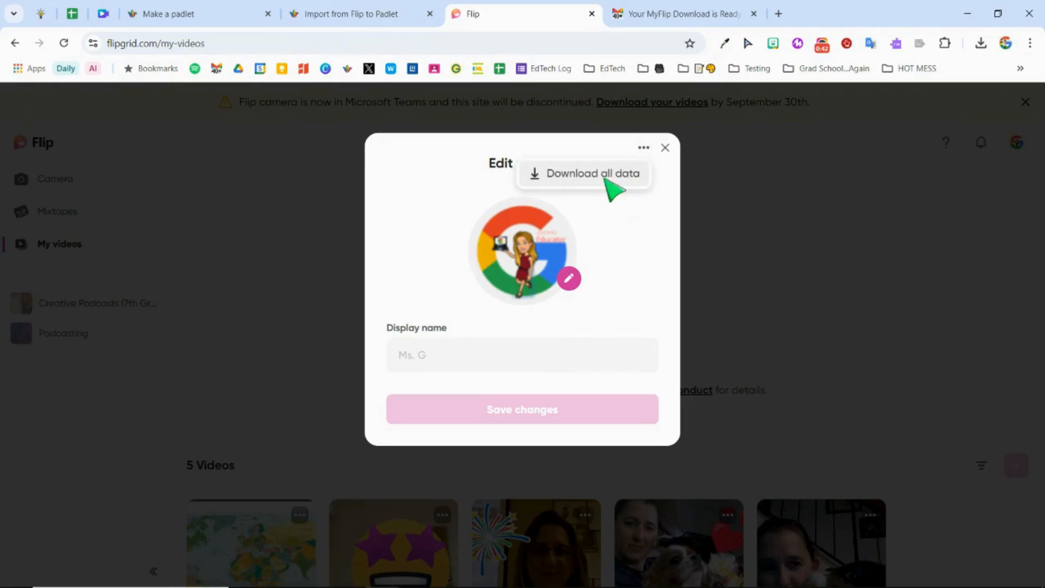
click(606, 180)
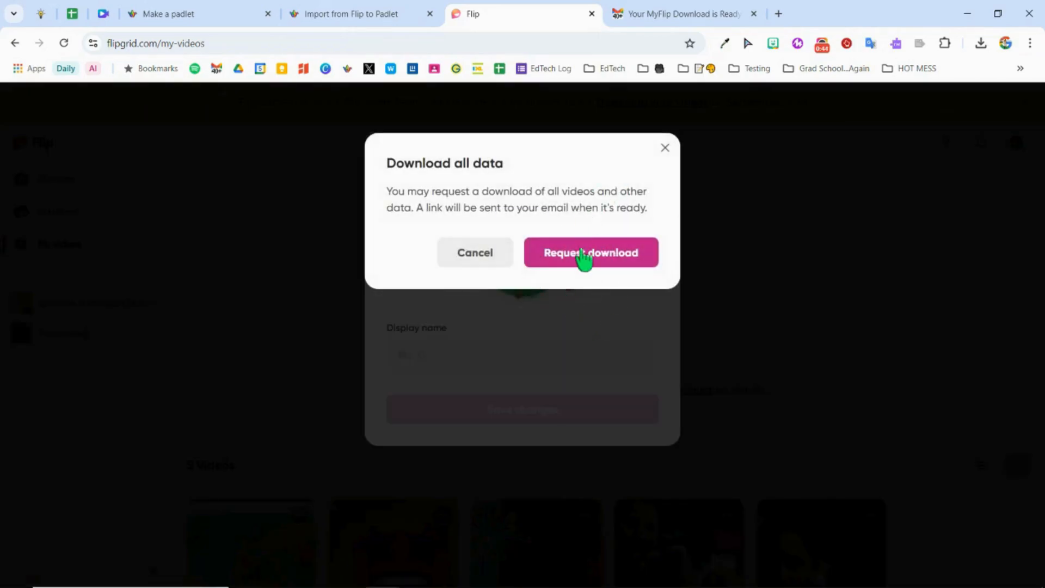
click(582, 252)
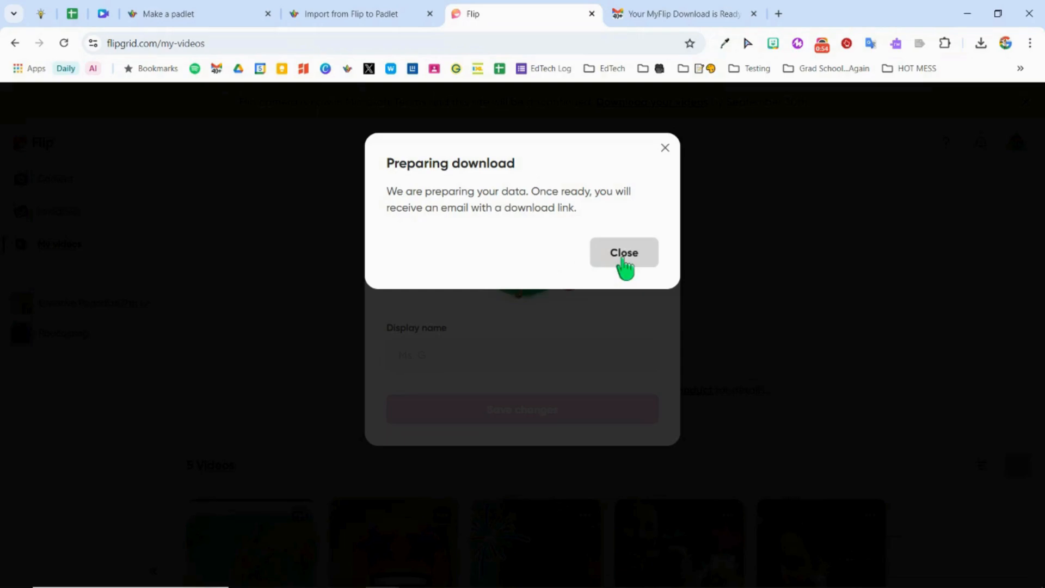
click(623, 256)
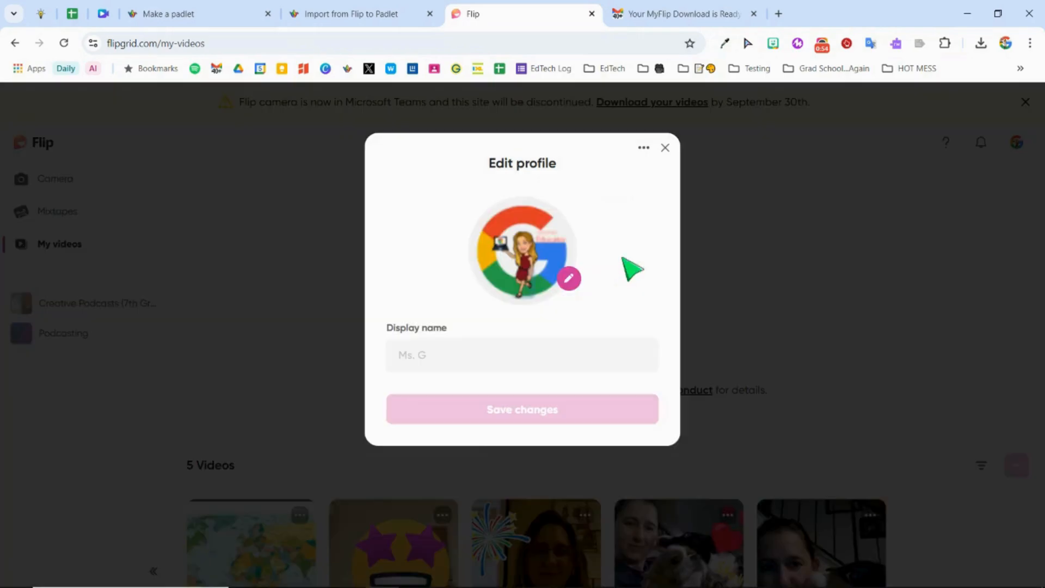
Step: Check the Flip download e-mail in Gmail and the recent downloads, and upload Flipgrid-Archive from Downloads to Padlet's Flip importer
click(656, 16)
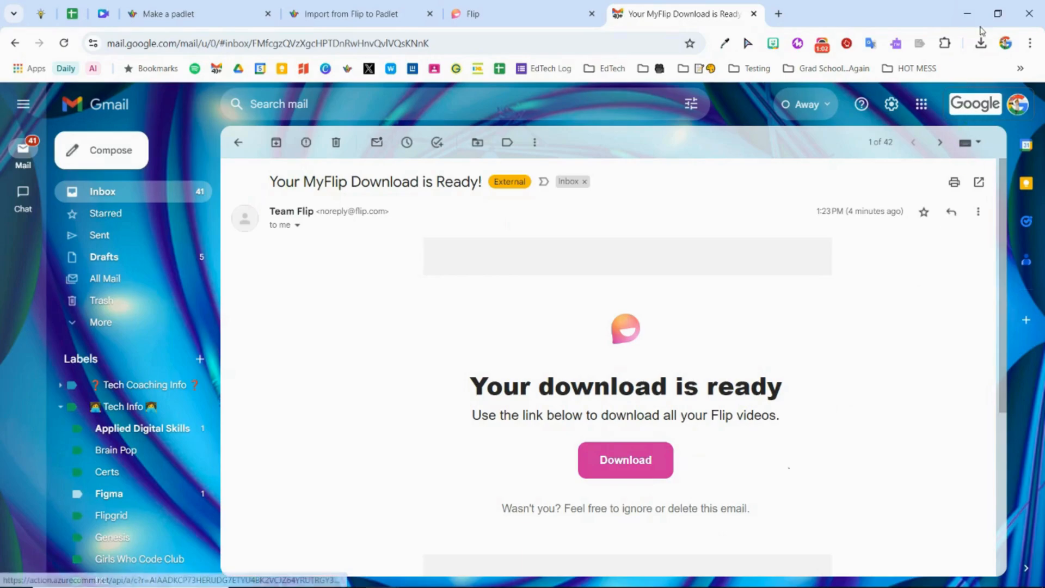
click(982, 43)
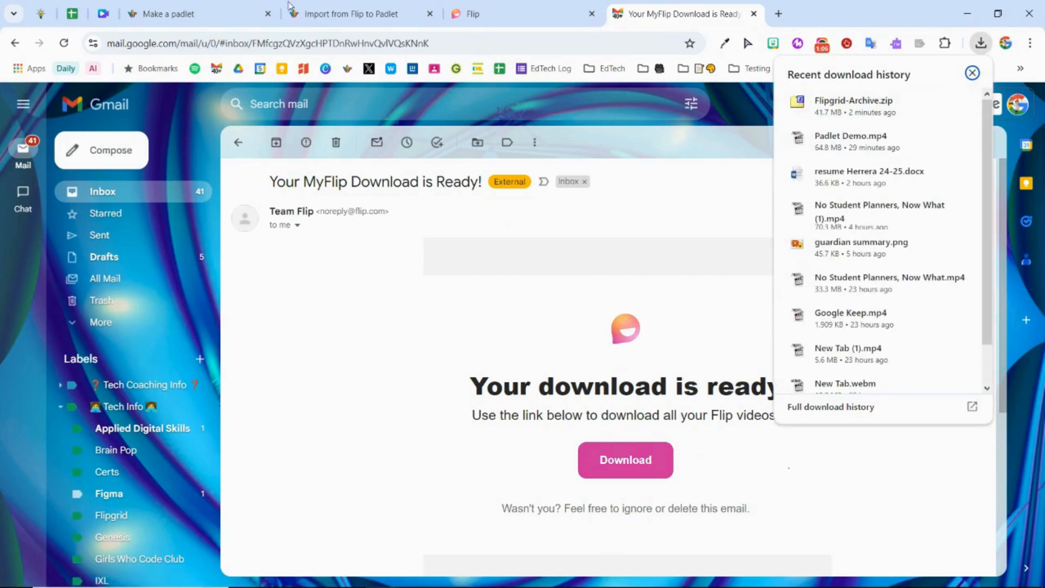
click(218, 14)
click(332, 15)
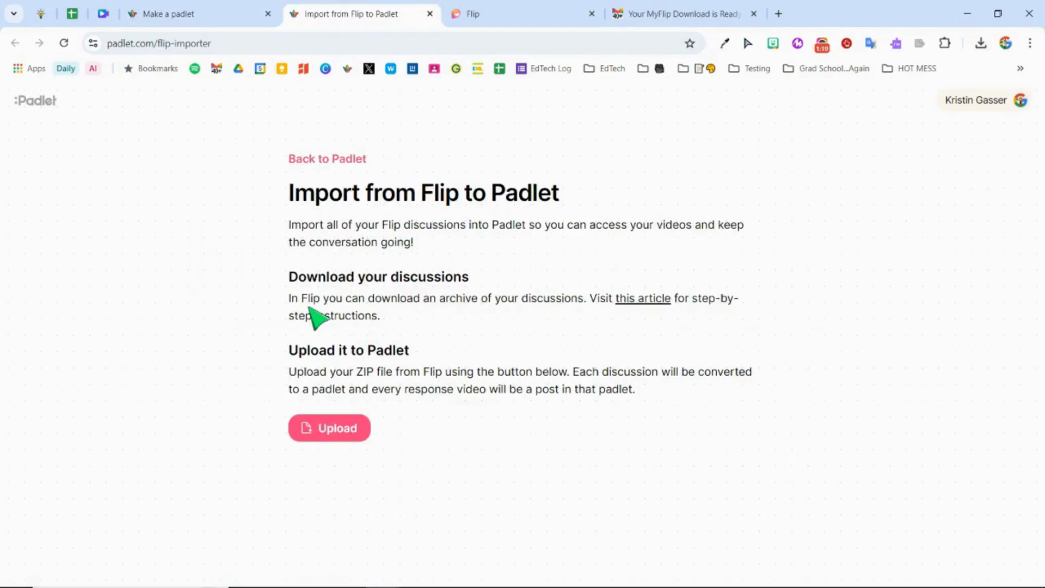
click(338, 433)
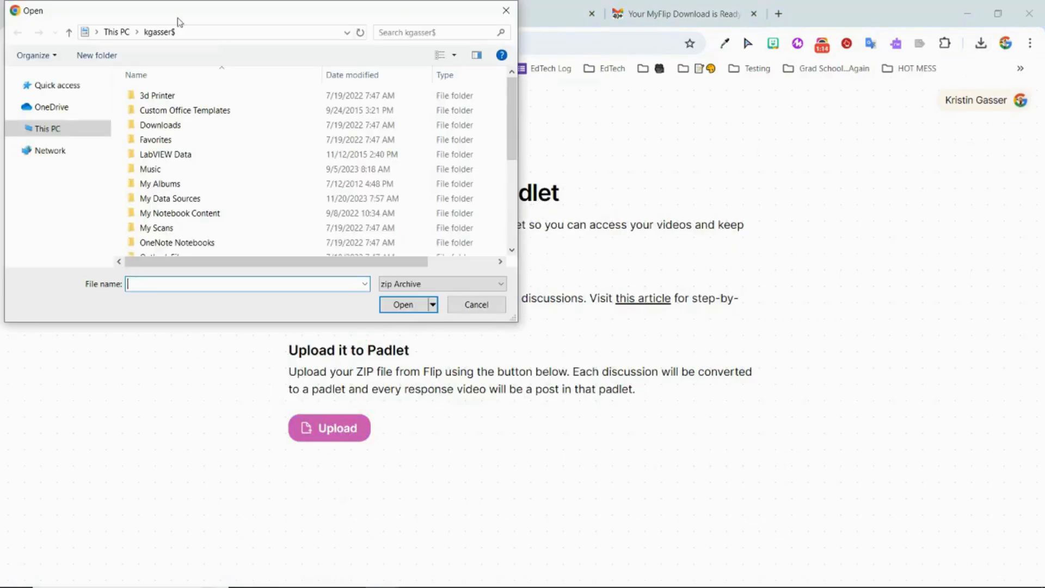
click(68, 130)
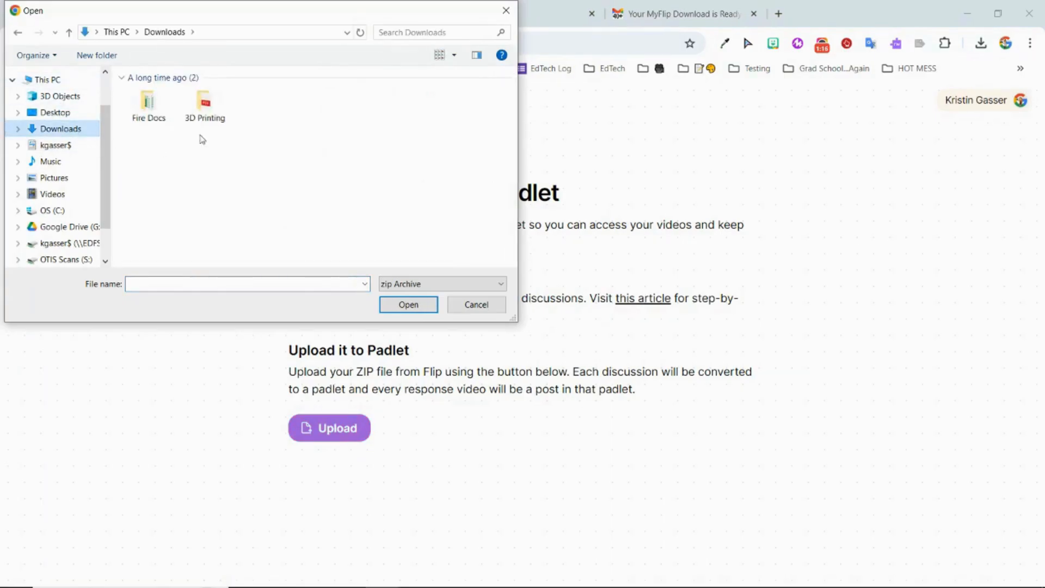
click(159, 111)
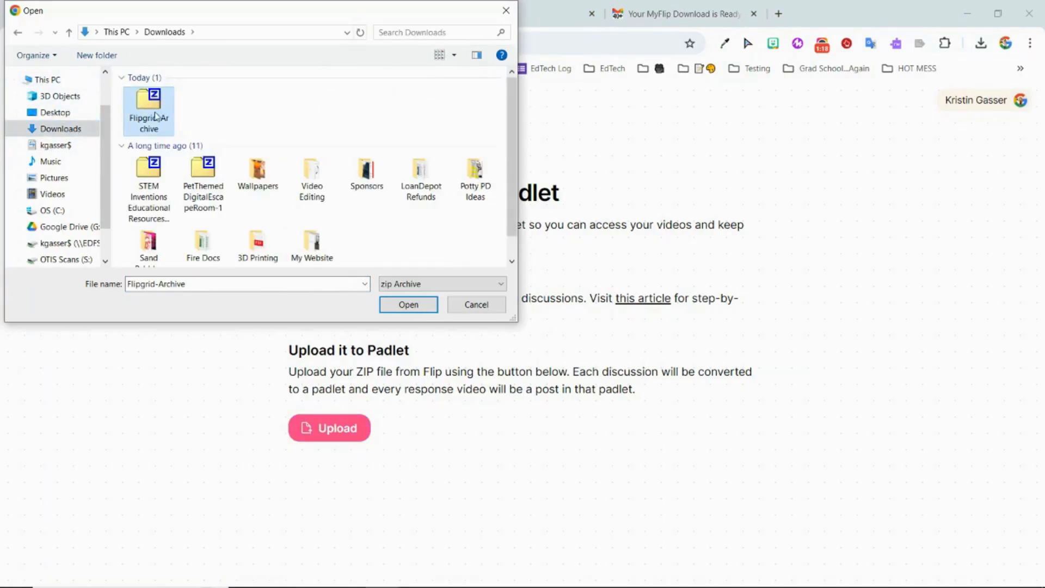
click(408, 304)
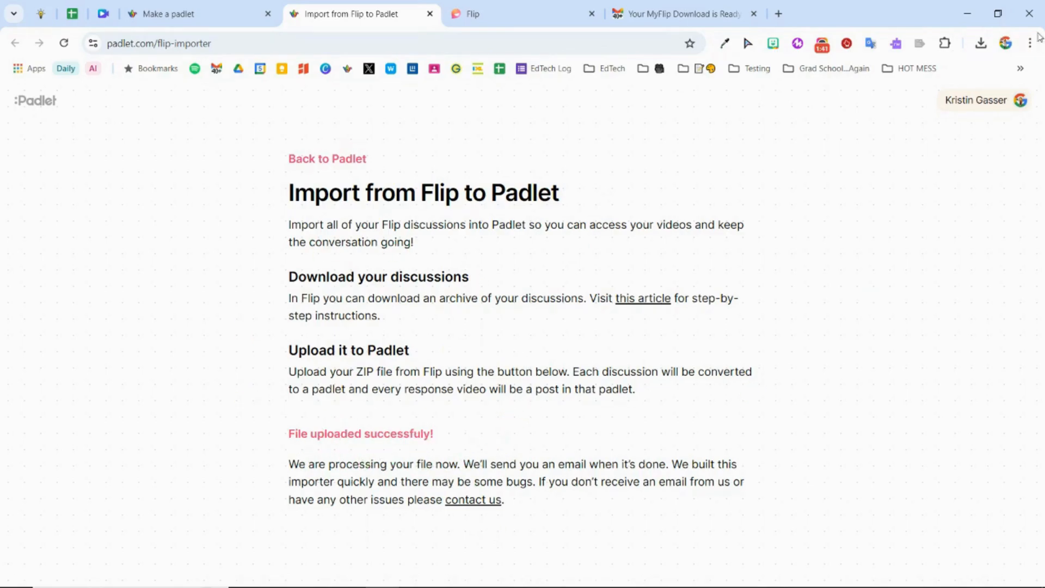
Step: Open the imported Flip camera recordings padlet, review the options of its world map video post, and return to the Made by me dashboard
click(163, 11)
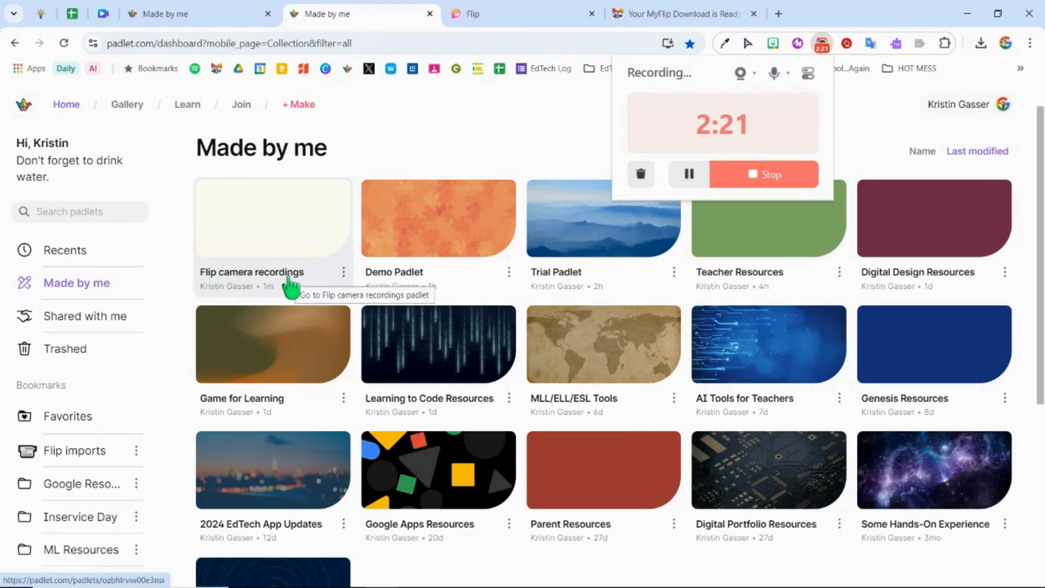
click(292, 279)
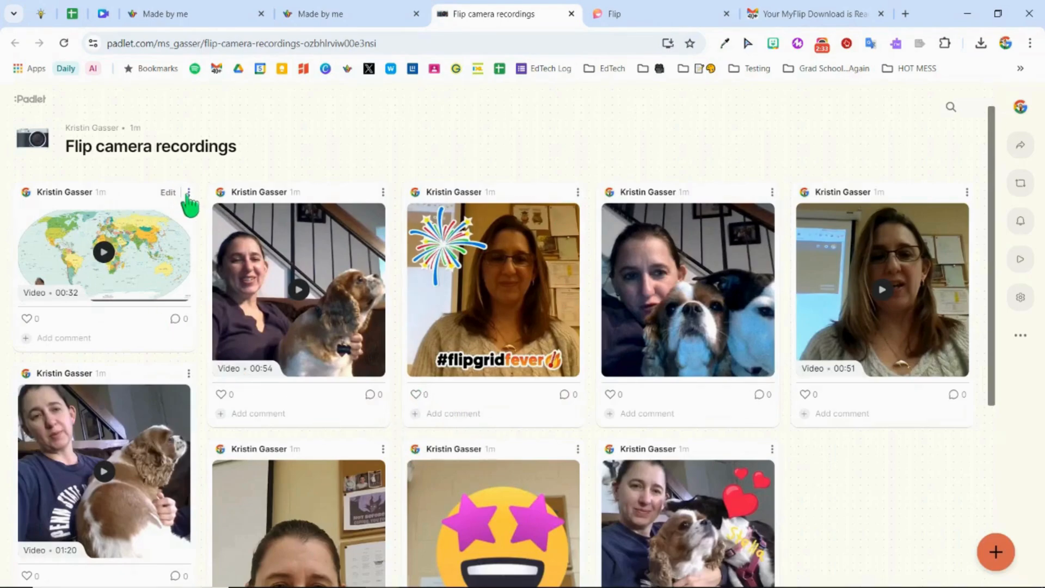
click(188, 194)
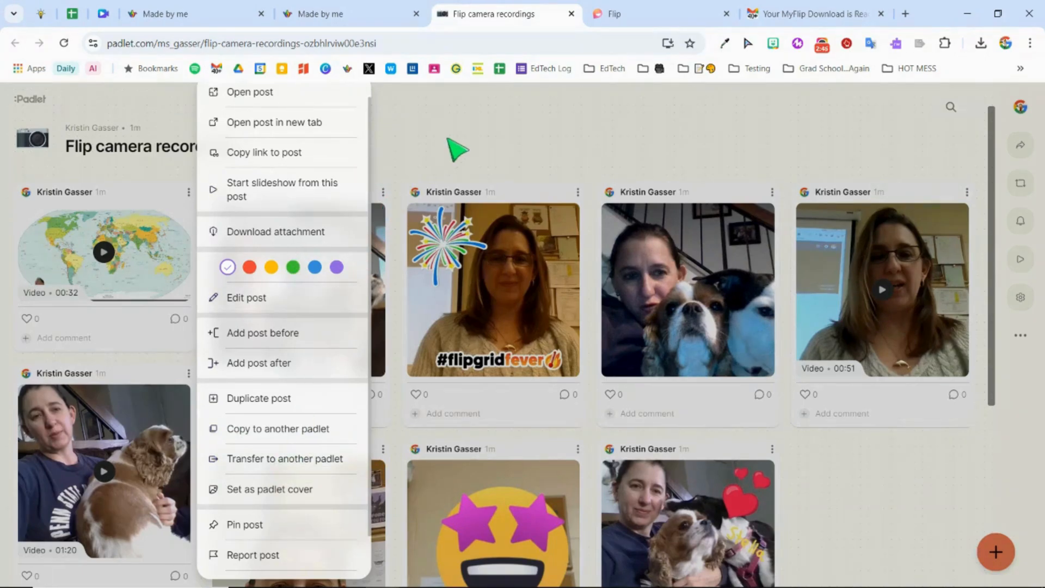
click(456, 149)
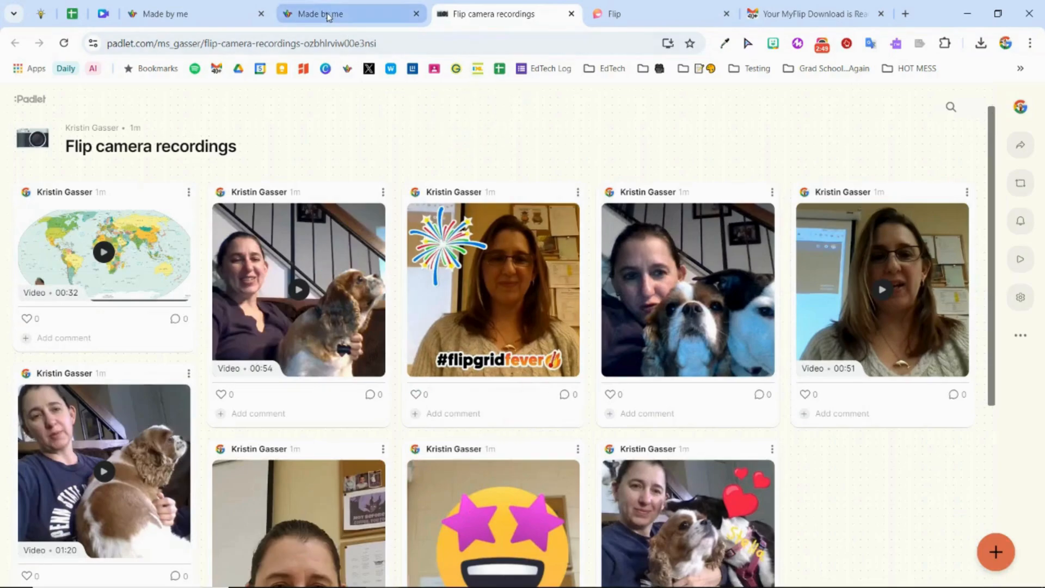
click(328, 13)
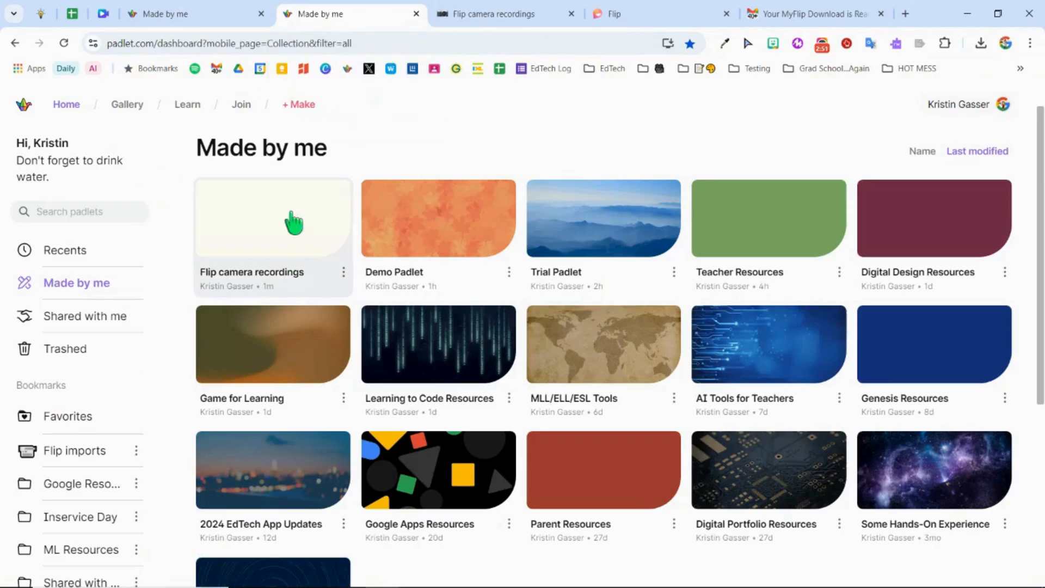